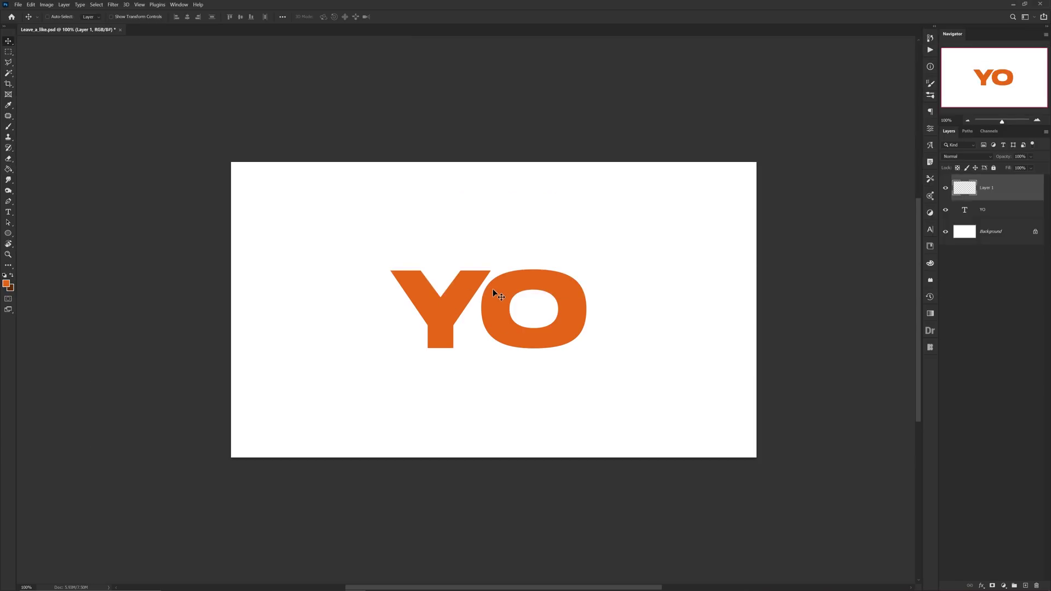
With Layer 1 selected above the YO text, open the Filter menu.
click(114, 4)
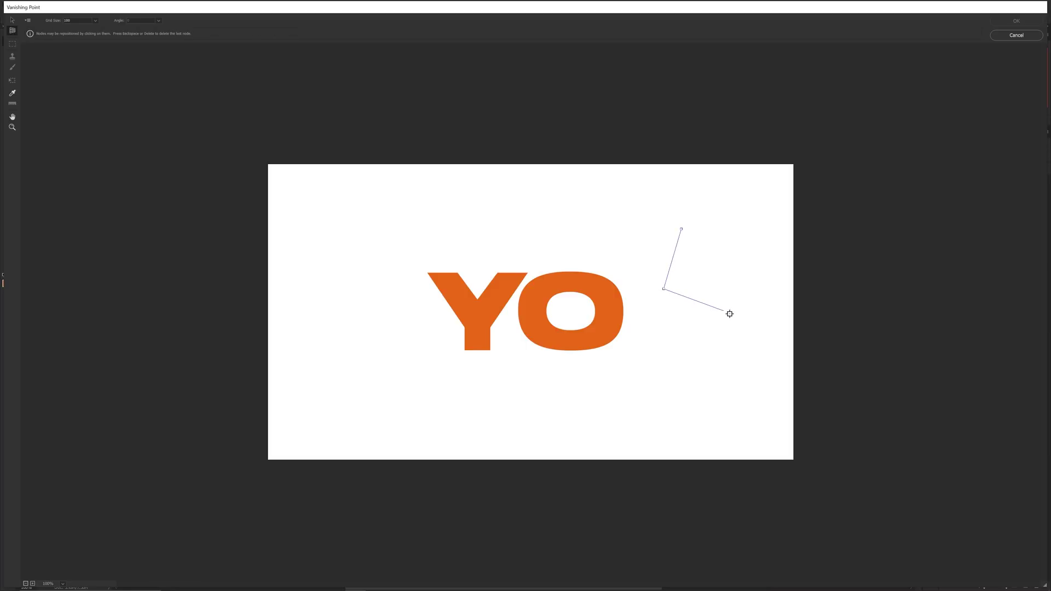
Start placing Vanishing Point plane corners, removing misplaced nodes with Backspace.
click(732, 312)
key(BackSpace)
click(734, 251)
key(BackSpace)
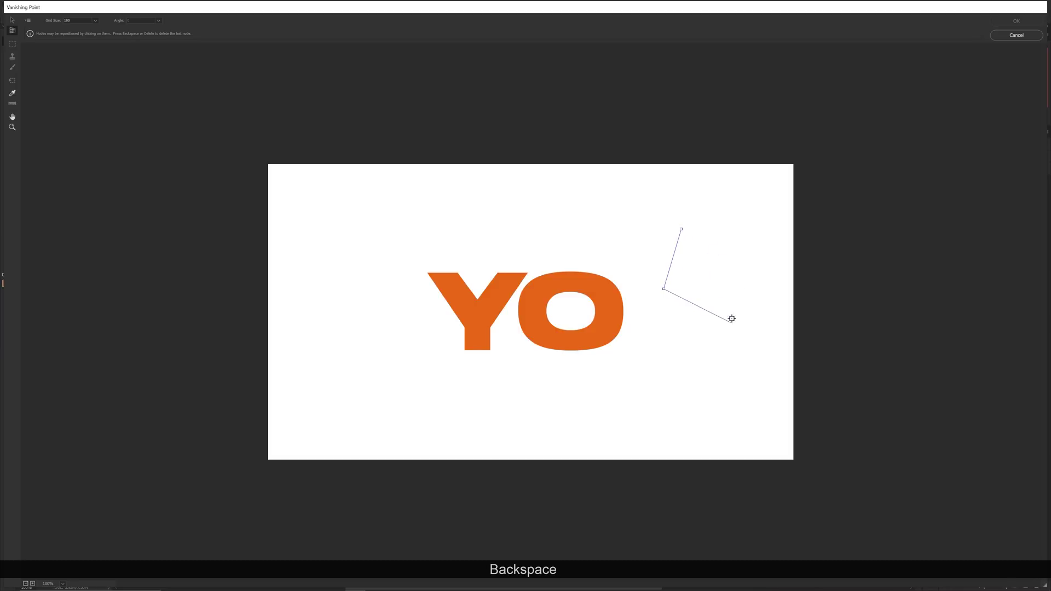
click(736, 257)
key(BackSpace)
key(BackSpace)
key(BackSpace)
Complete the gridded four-corner plane up and to the right of the YO letters.
key(BackSpace)
click(672, 235)
click(662, 315)
click(750, 263)
key(BackSpace)
key(BackSpace)
key(BackSpace)
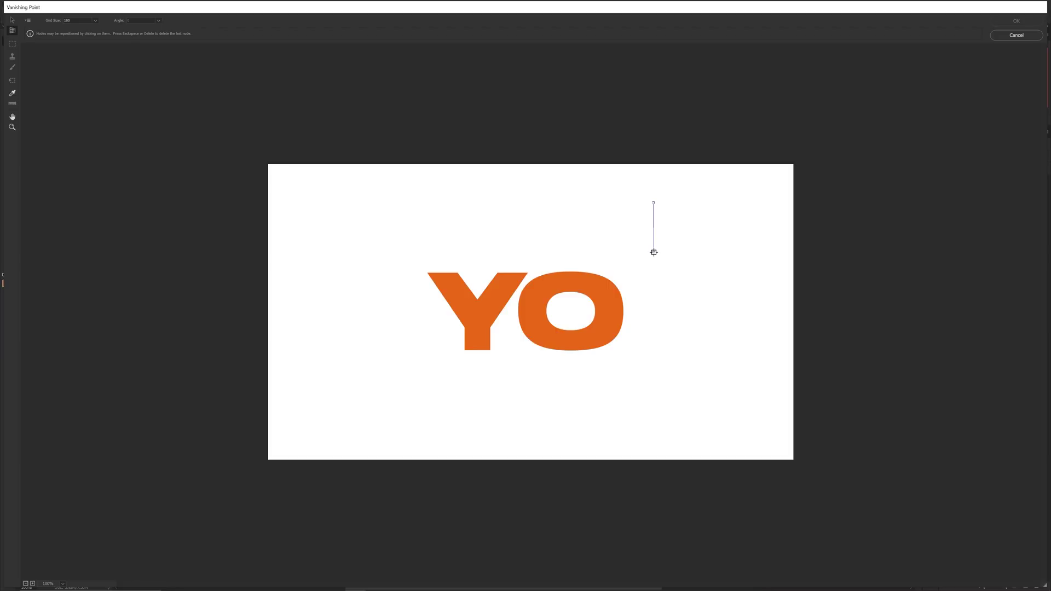
click(653, 253)
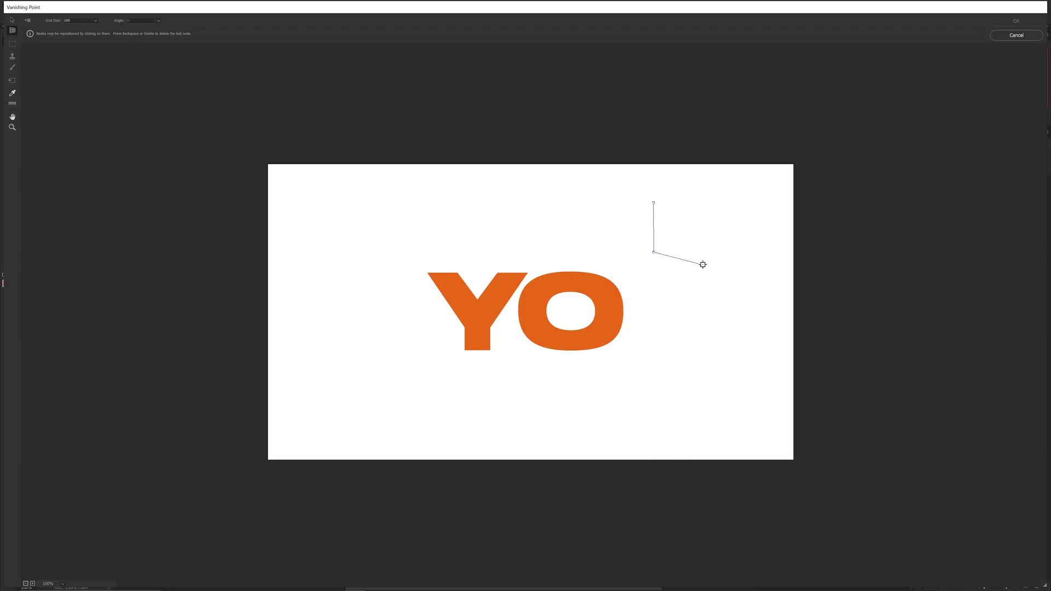
click(761, 283)
click(761, 218)
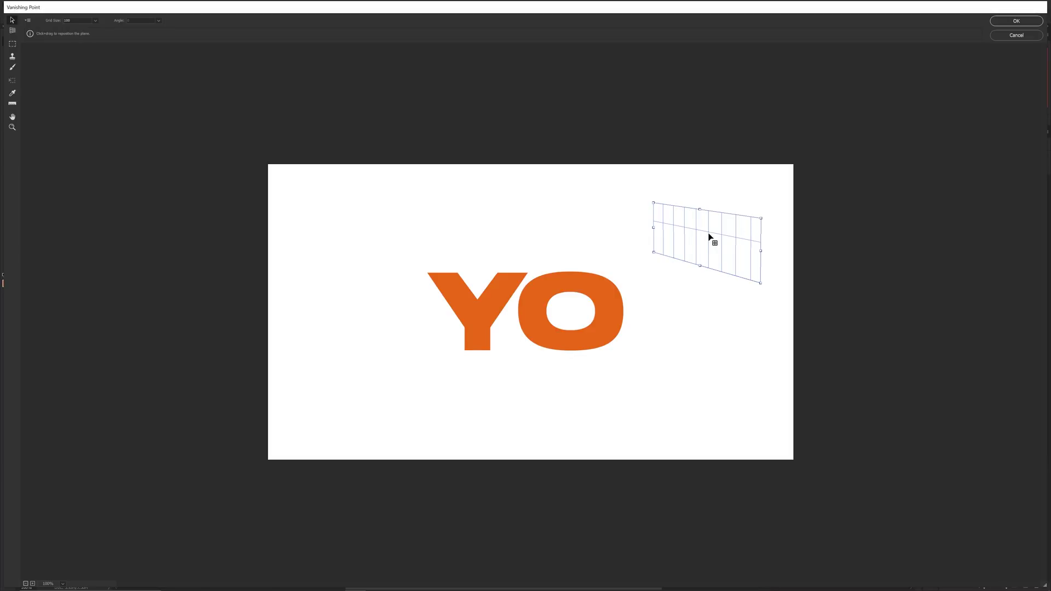
Pull a 90° floor plane from the wall plane's bottom edge and apply the planes.
key(c)
key(c)
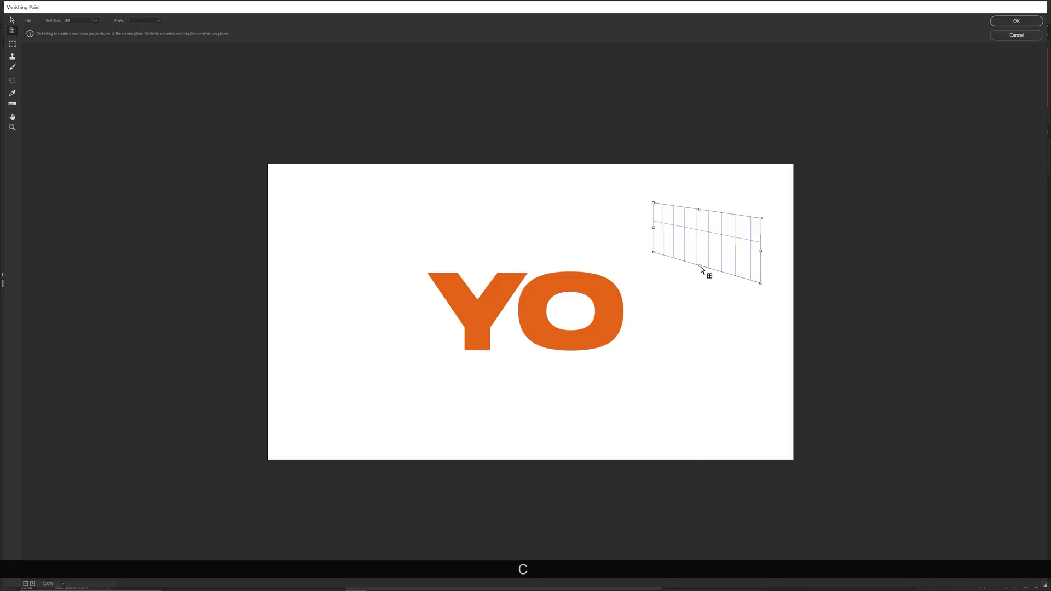
drag(700, 266, 646, 304)
key(c)
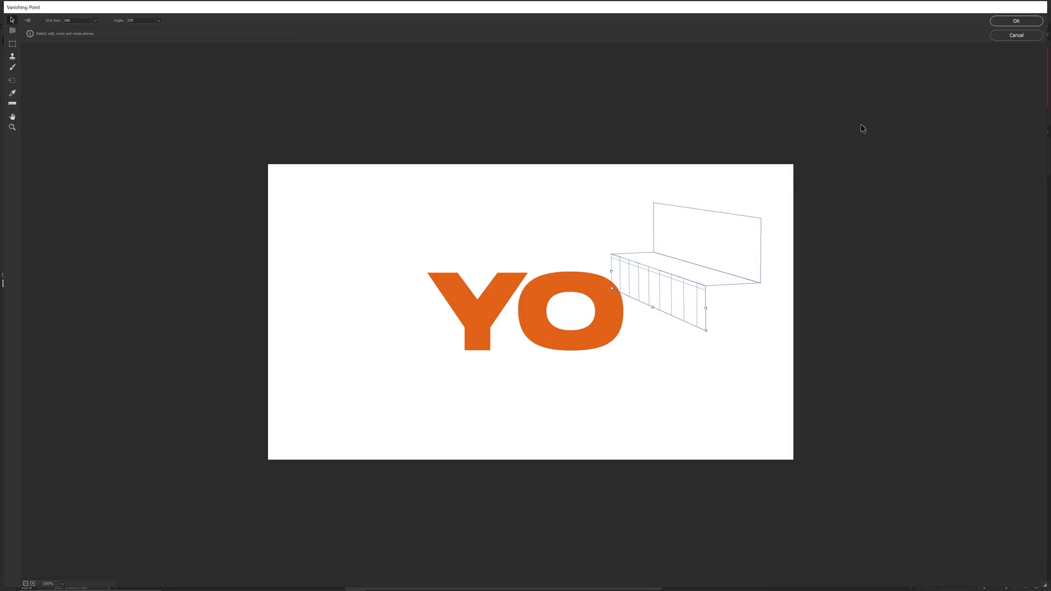
click(1014, 23)
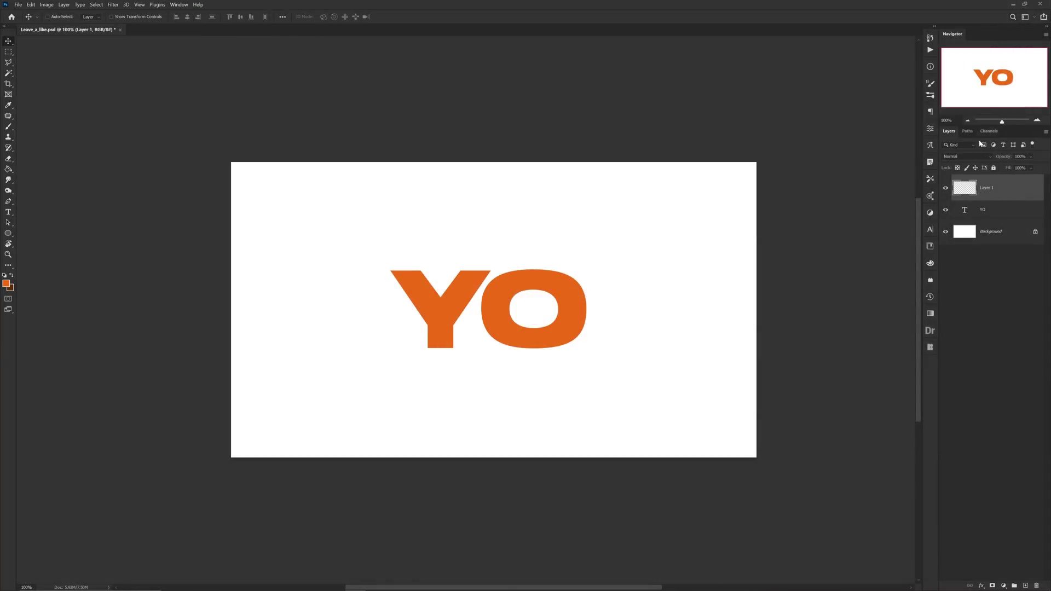
Copy the YO letter selection, deselect, hide the YO layer and select Layer 1.
key(v)
key(ctrl)
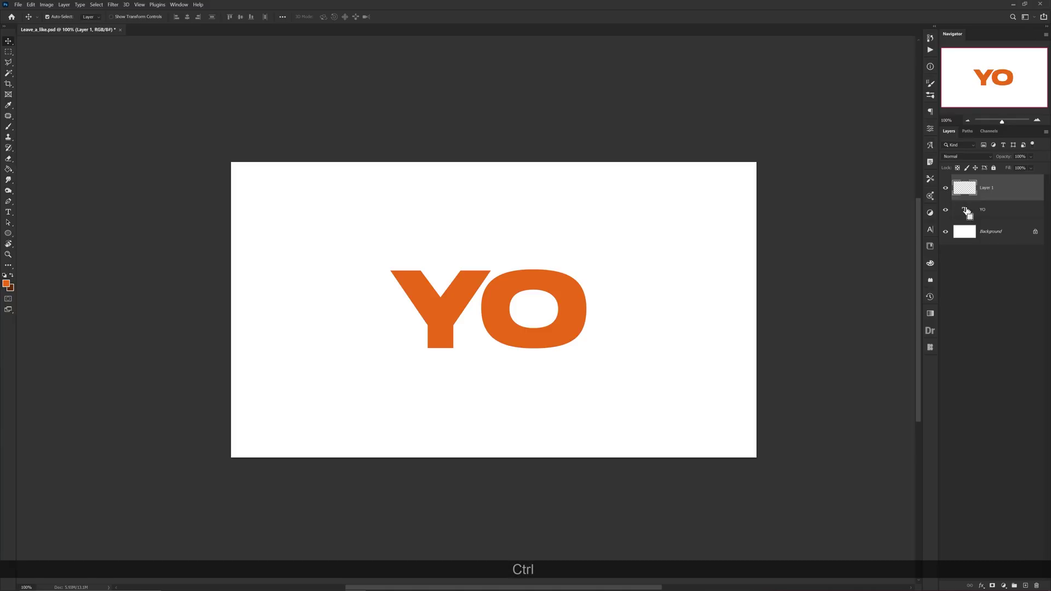
ctrl+click(964, 212)
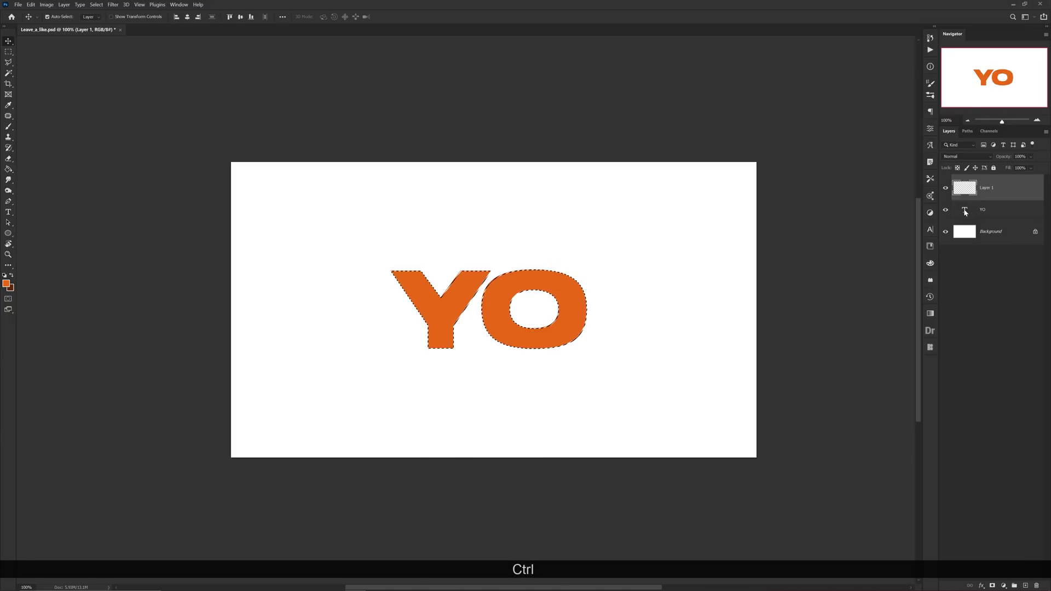
key(ctrl)
key(ctrl+c)
click(544, 223)
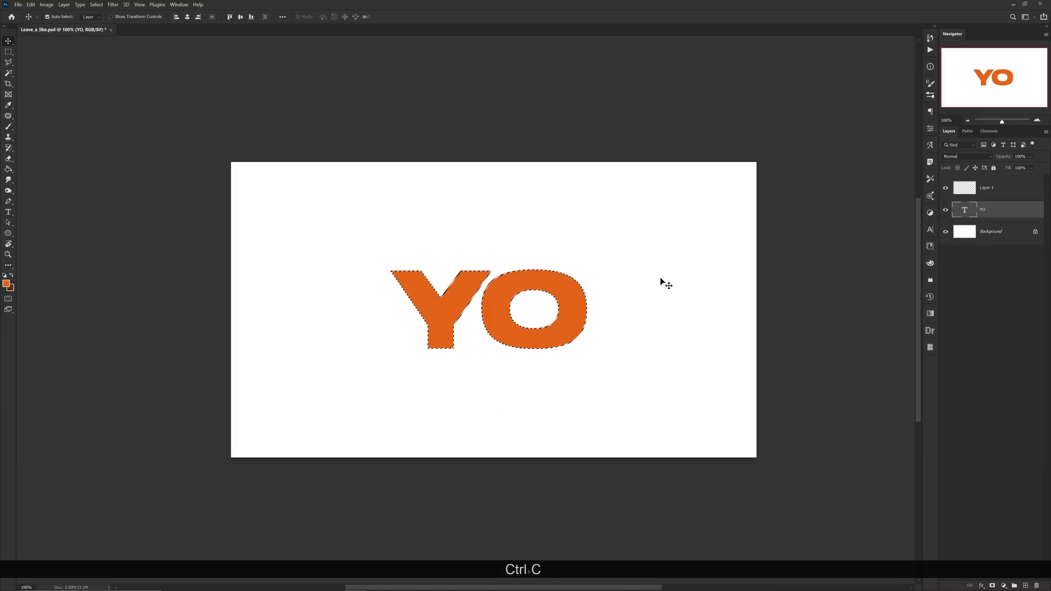
key(ctrl+d)
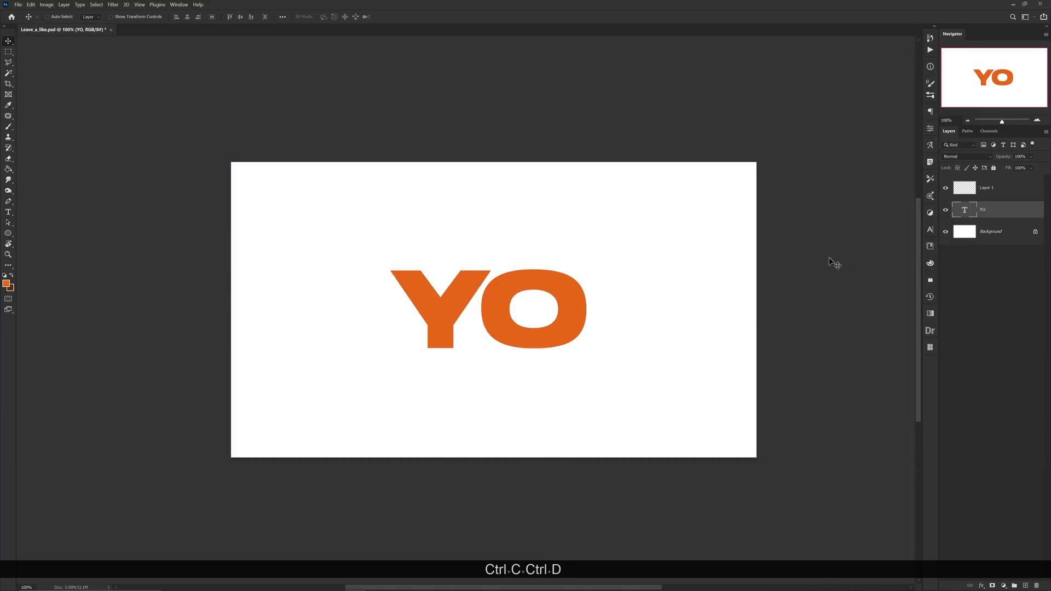
click(945, 210)
click(980, 190)
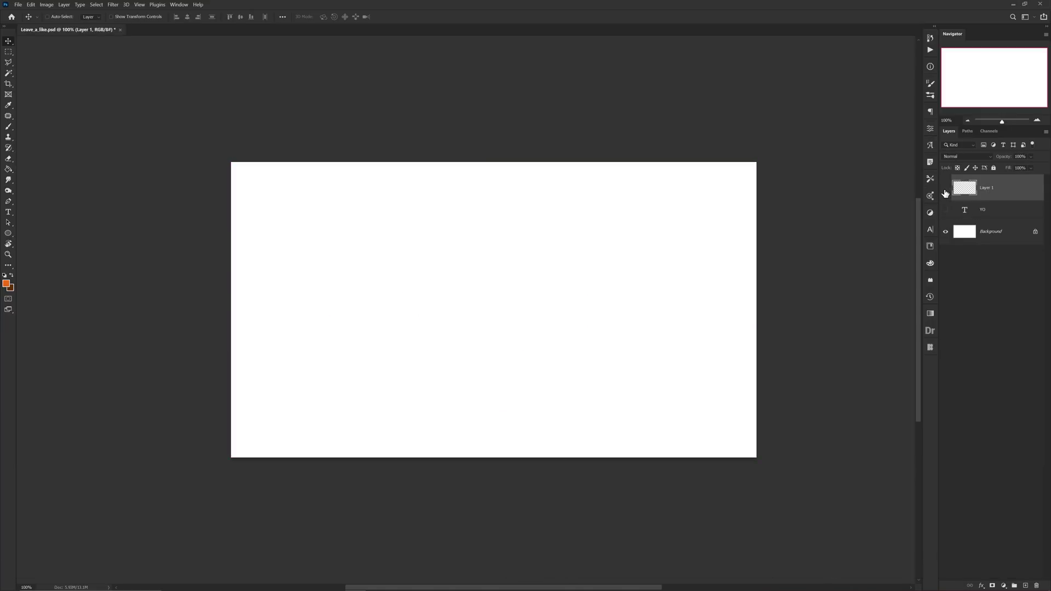
Reopen Vanishing Point, paste the copied YO and start transforming it onto the planes.
click(113, 4)
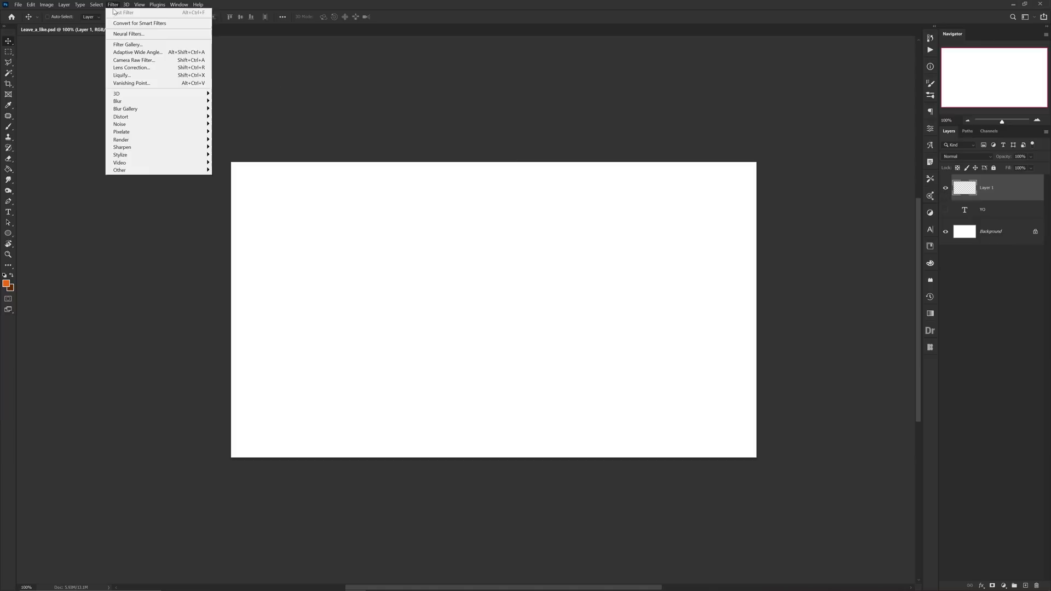
click(136, 83)
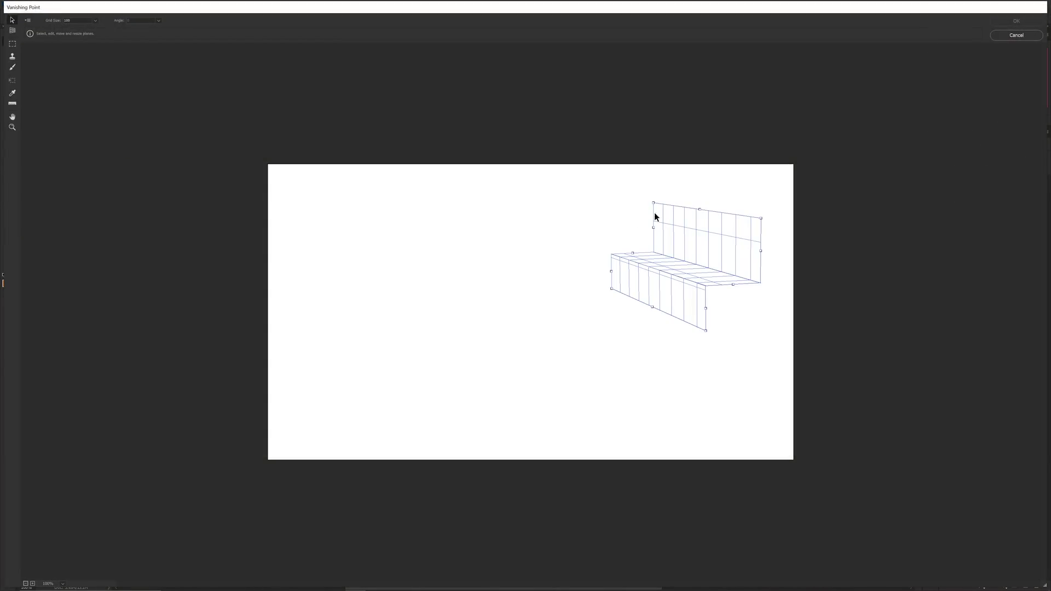
key(ctrl+v)
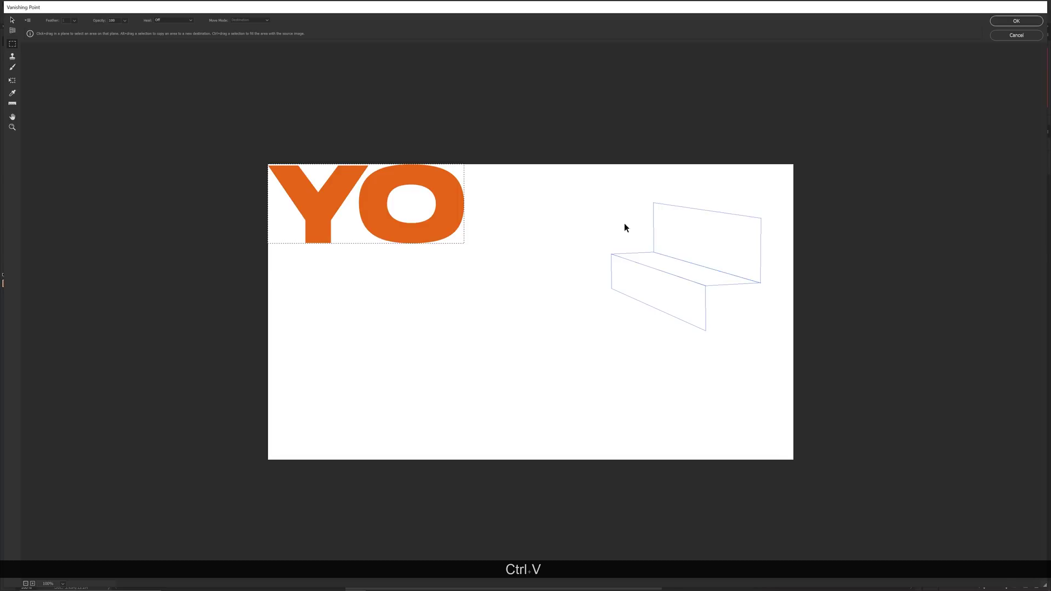
key(ctrl+t)
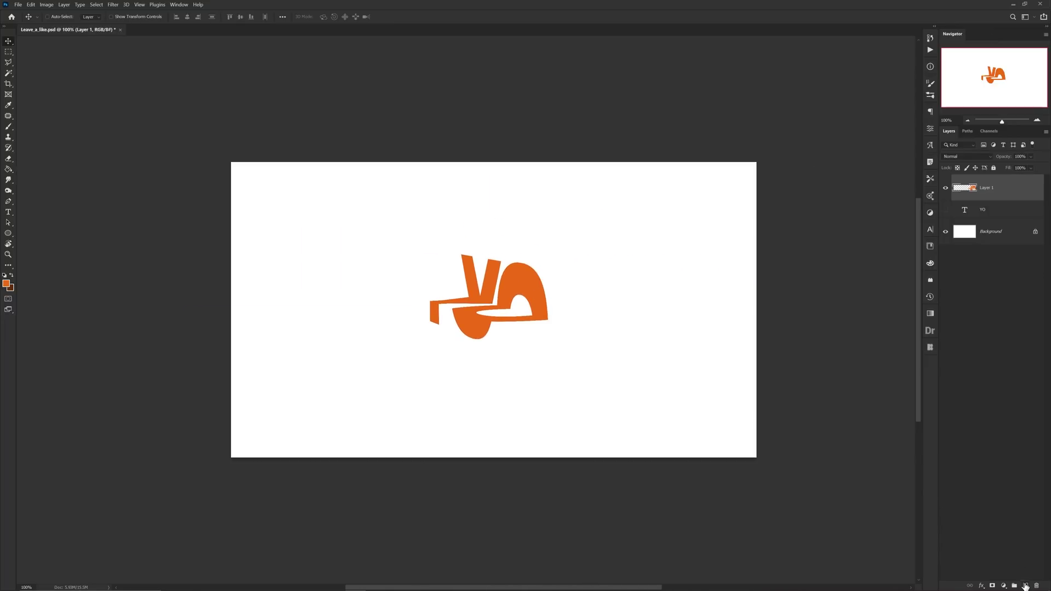
Add a new layer and trace a Pen path along the fold of the YO.
click(1024, 585)
key(p)
scroll(474, 301, up, 3)
click(450, 283)
click(772, 376)
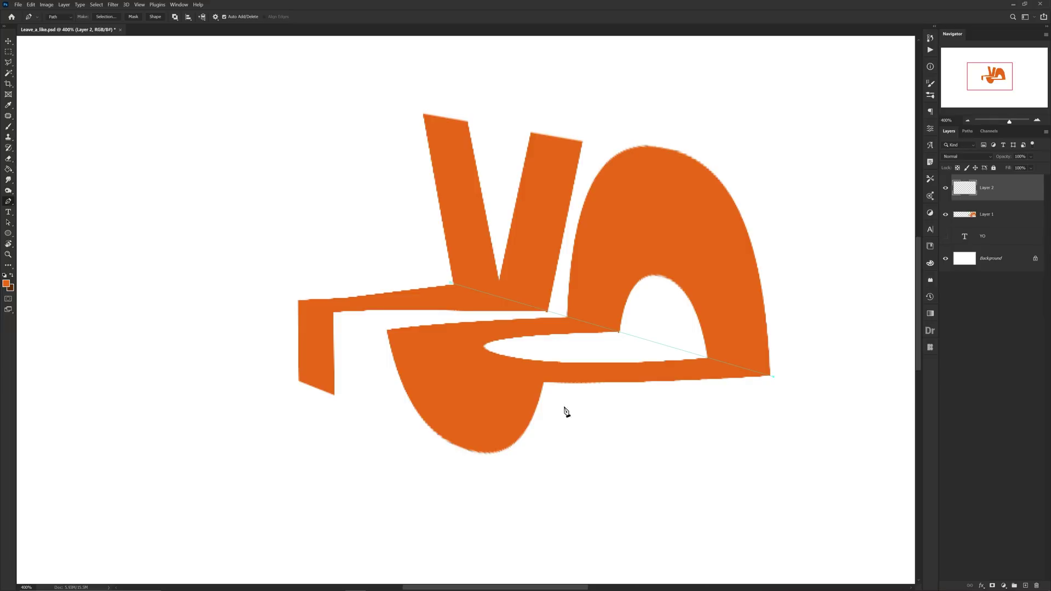
click(549, 386)
click(290, 298)
click(411, 276)
Clip the new layer to the YO layer and fill the path with darker brown.
click(1025, 586)
key(ctrl+z)
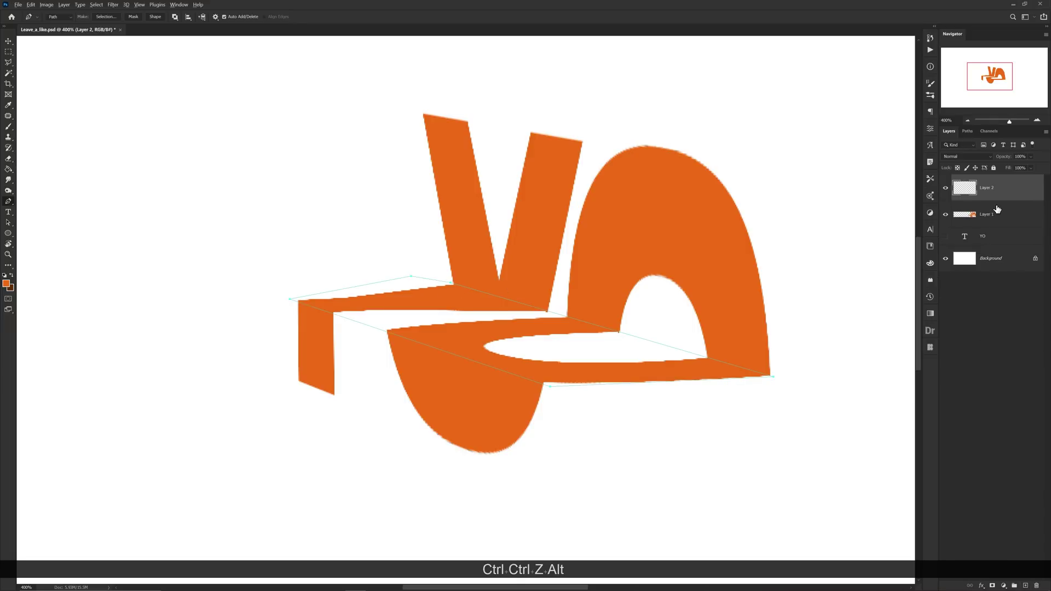
alt+click(1006, 195)
right_click(584, 290)
click(613, 343)
click(529, 167)
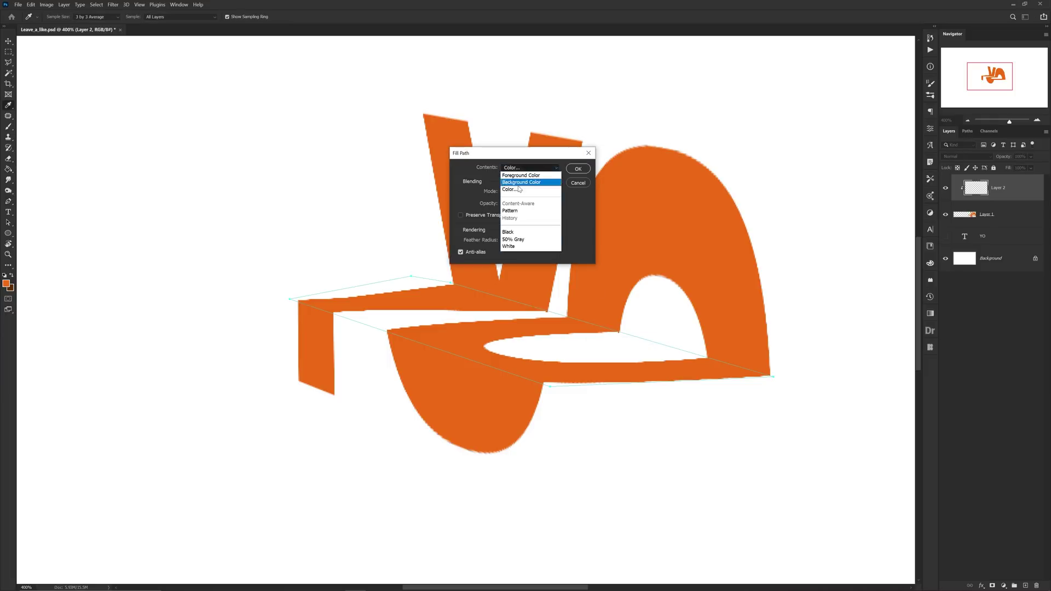
click(525, 191)
key(ctrl+v)
key(Return)
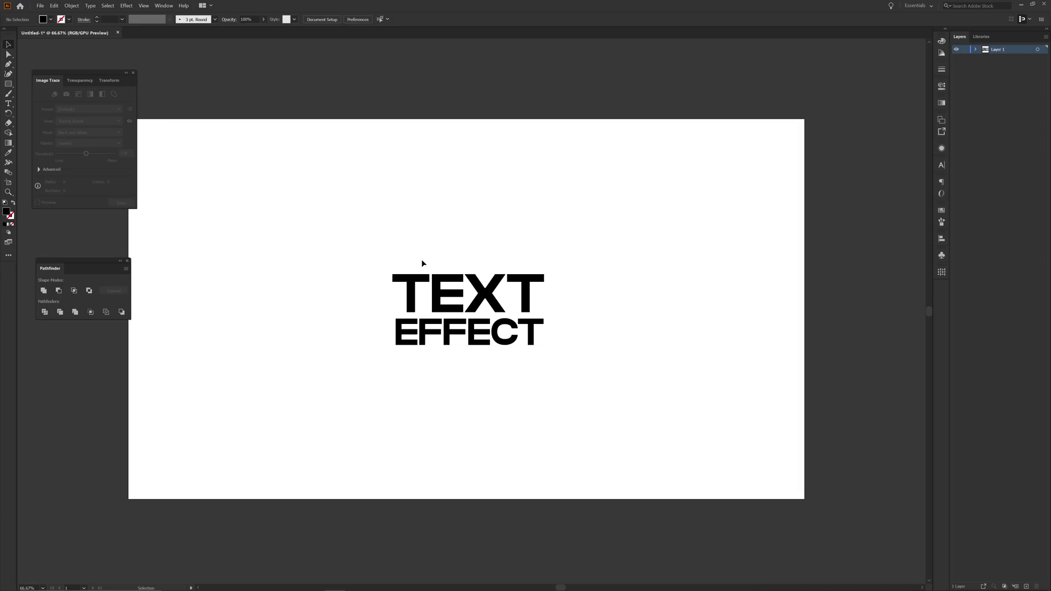
mouse_move(468, 316)
mouse_down()
mouse_move(468, 278)
mouse_move(469, 359)
mouse_move(468, 316)
mouse_up()
scroll(469, 316, up, 1)
key(ctrl+h)
scroll(556, 345, down, 1)
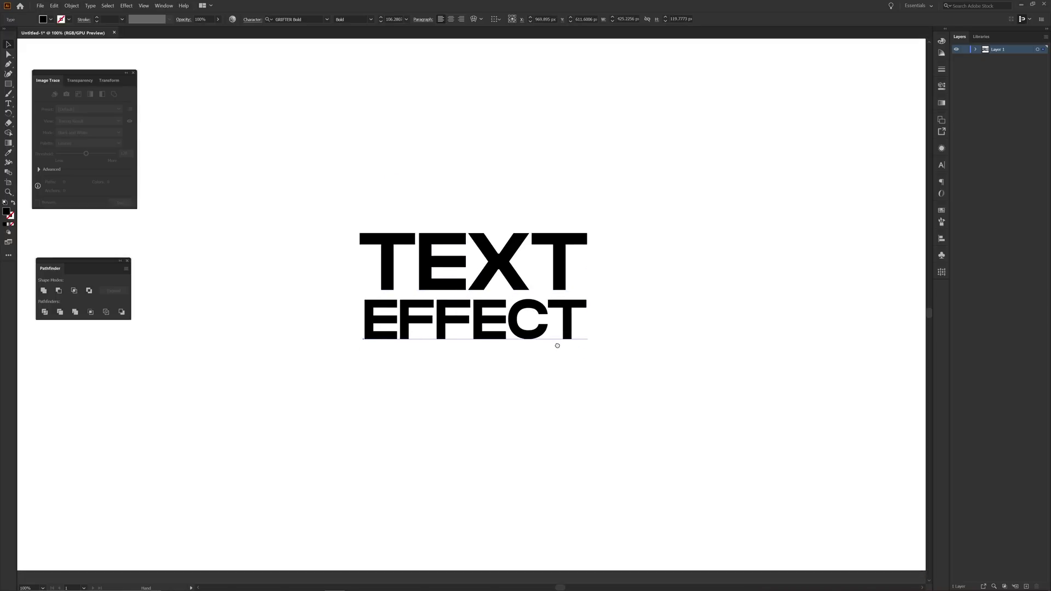
mouse_move(492, 284)
mouse_down()
mouse_move(493, 249)
mouse_move(492, 284)
mouse_up()
drag(347, 258, 377, 348)
scroll(611, 380, down, 1)
key(ctrl+z)
drag(453, 348, 613, 347)
key(ctrl+z)
click(382, 230)
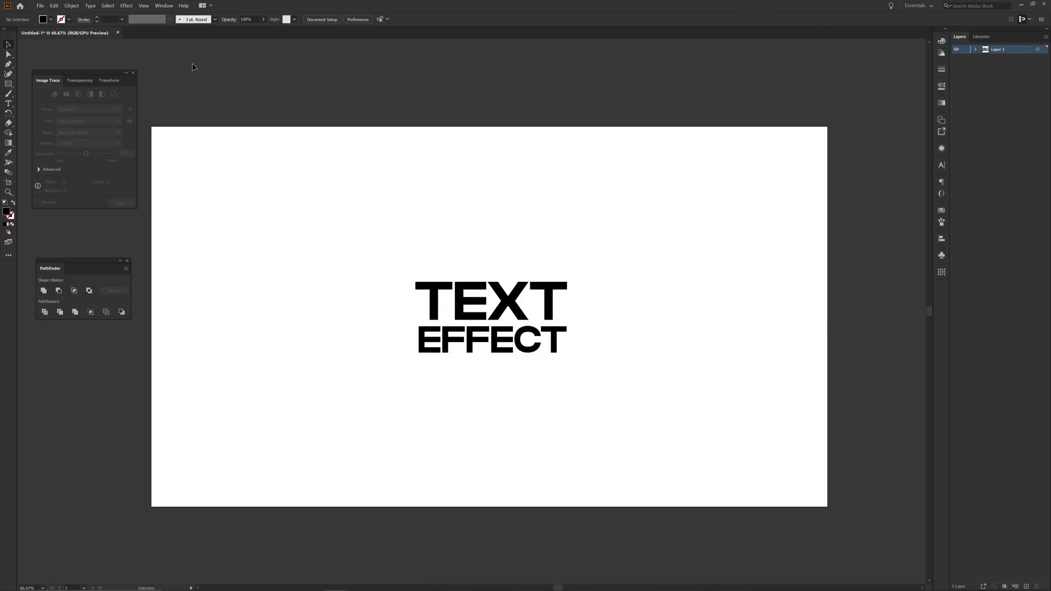
Save the TEXT EFFECT title as a new symbol named 'Hey'.
click(163, 6)
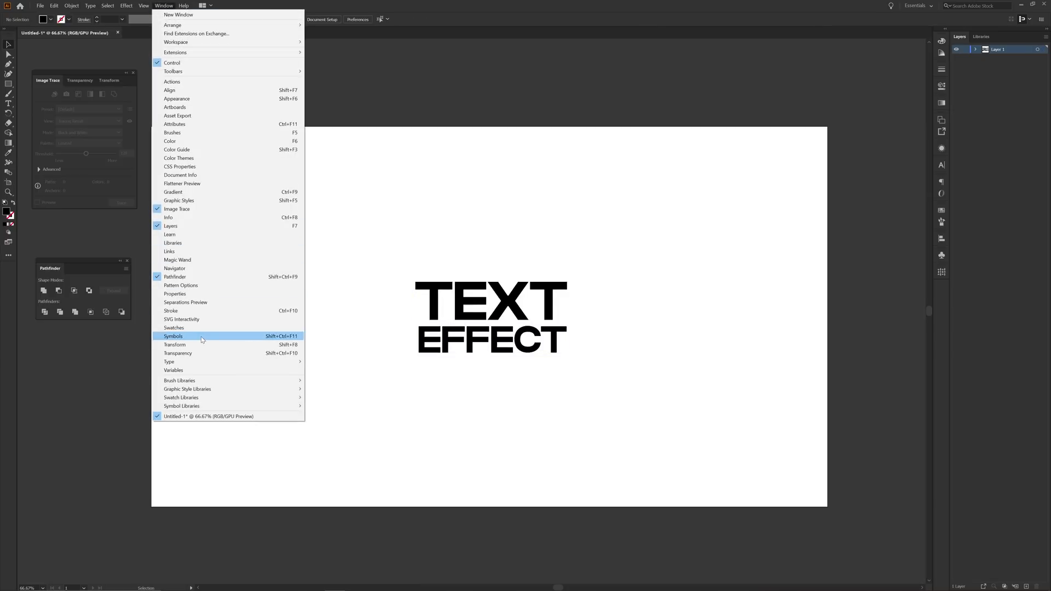
click(219, 335)
drag(565, 373, 612, 392)
drag(471, 296, 883, 302)
text(He)
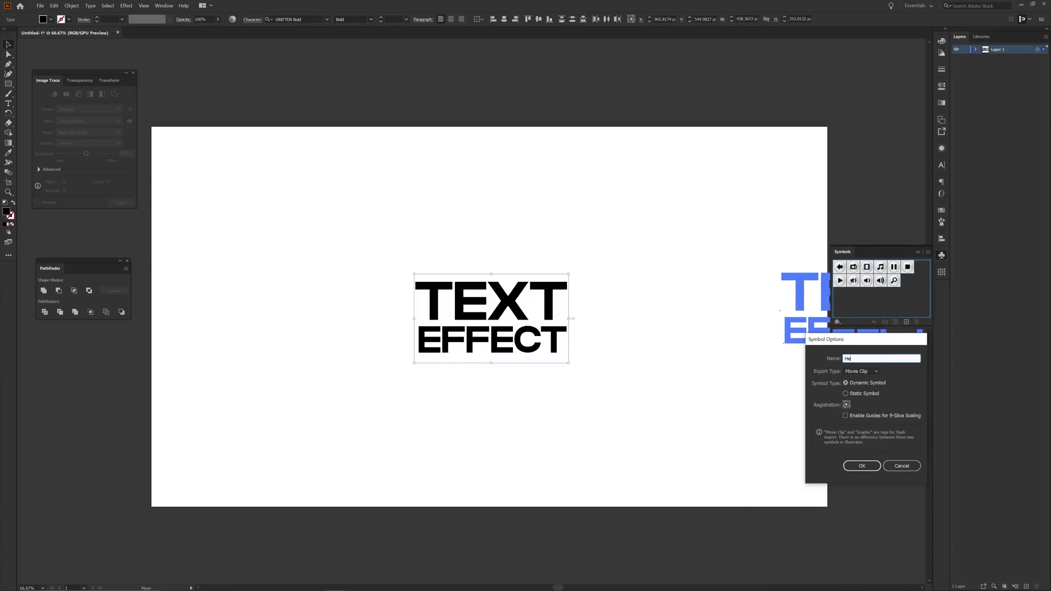
text(y)
key(Return)
Move the title to the artboard's right and draw a tall rectangle left of it.
click(604, 192)
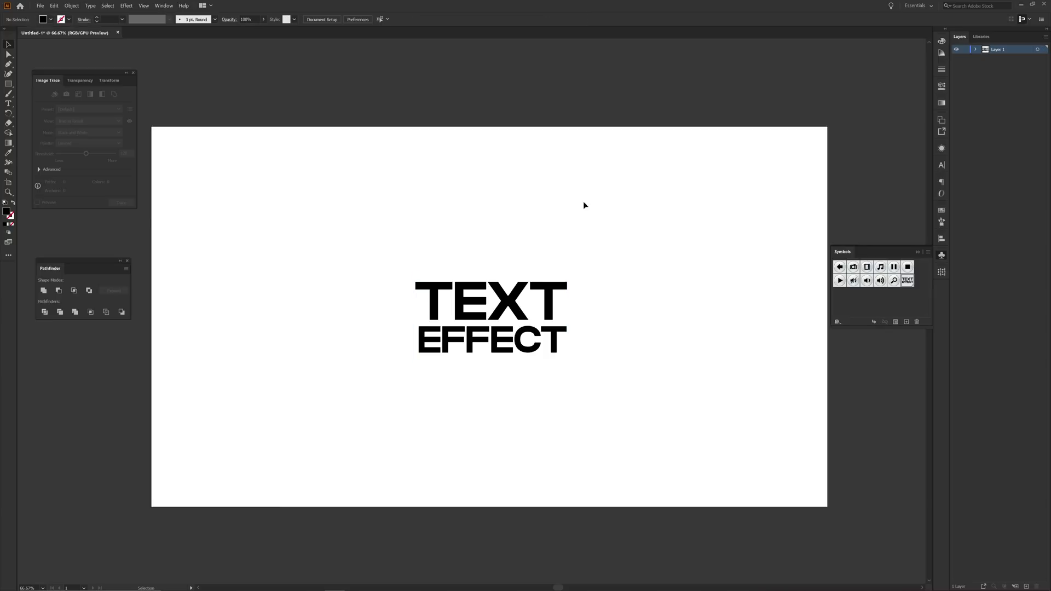
drag(473, 349, 706, 351)
key(m)
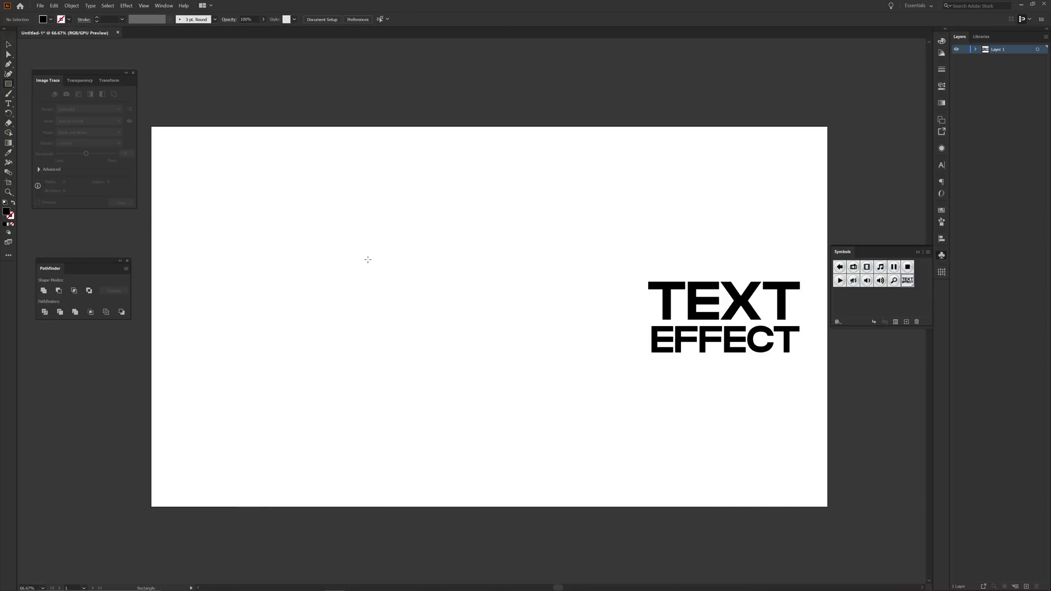
drag(384, 236, 472, 405)
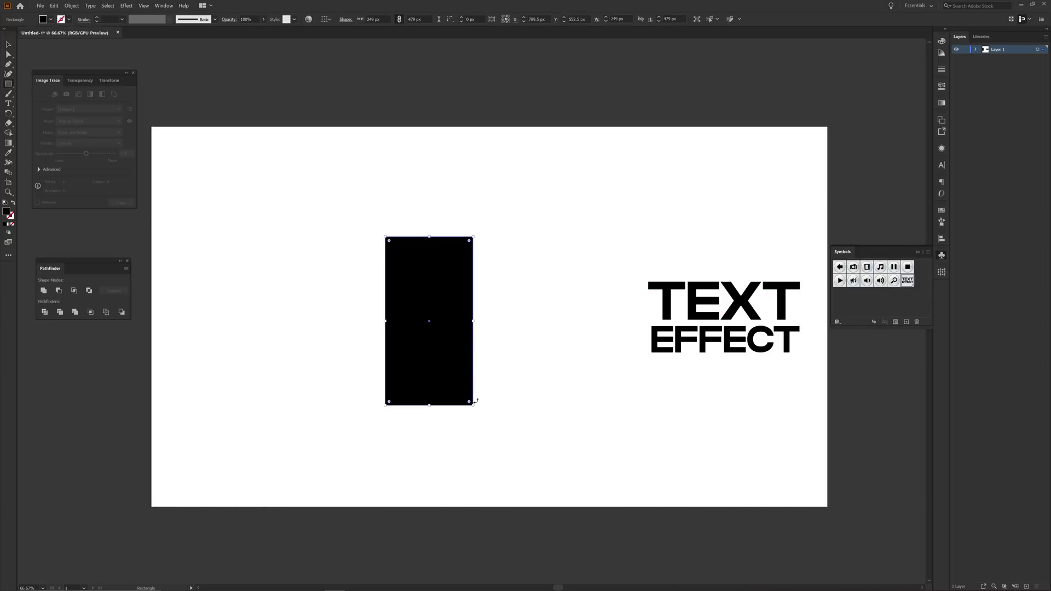
key(v)
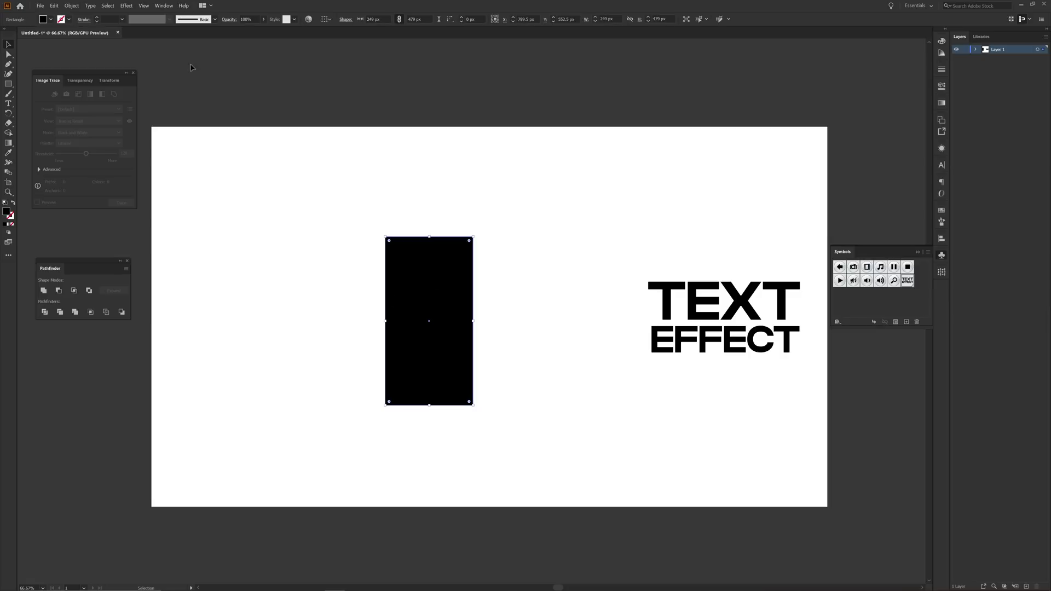
click(125, 6)
Revolve the rectangle into a cylinder with No Shading and bring up Map Art.
mouse_move(180, 54)
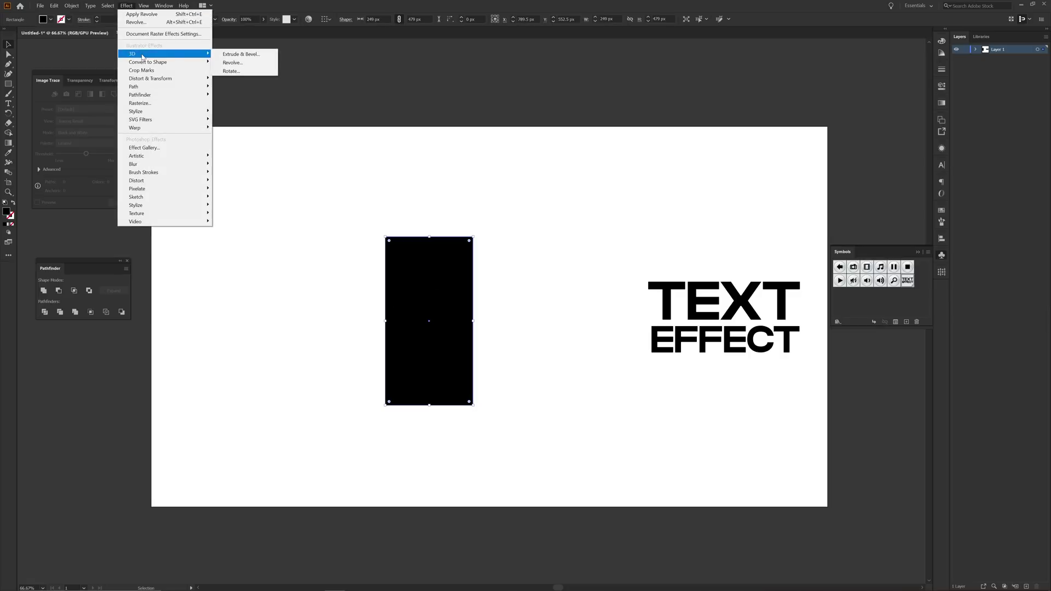
click(232, 62)
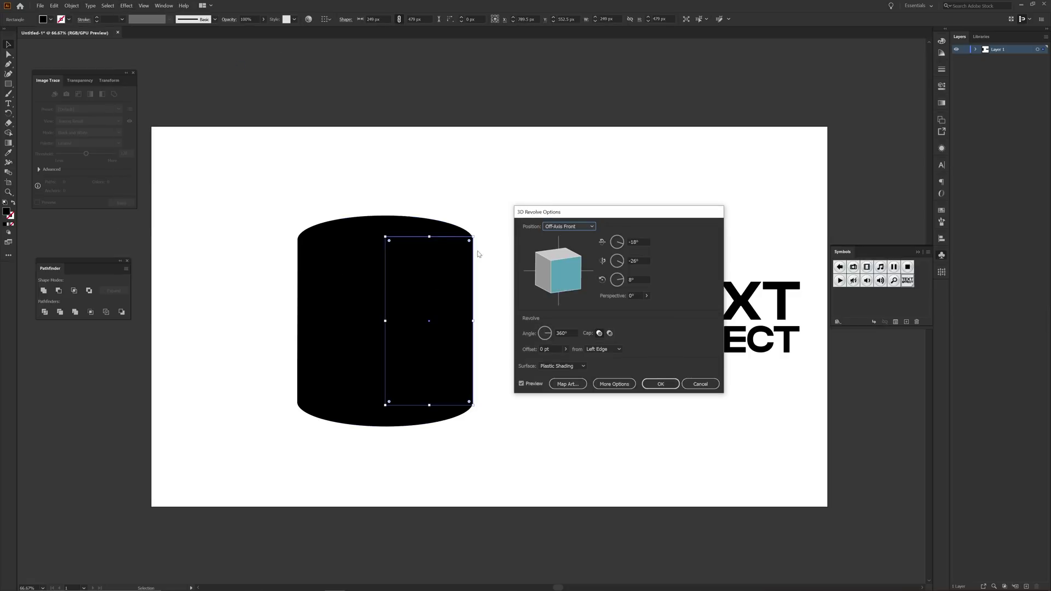
click(550, 365)
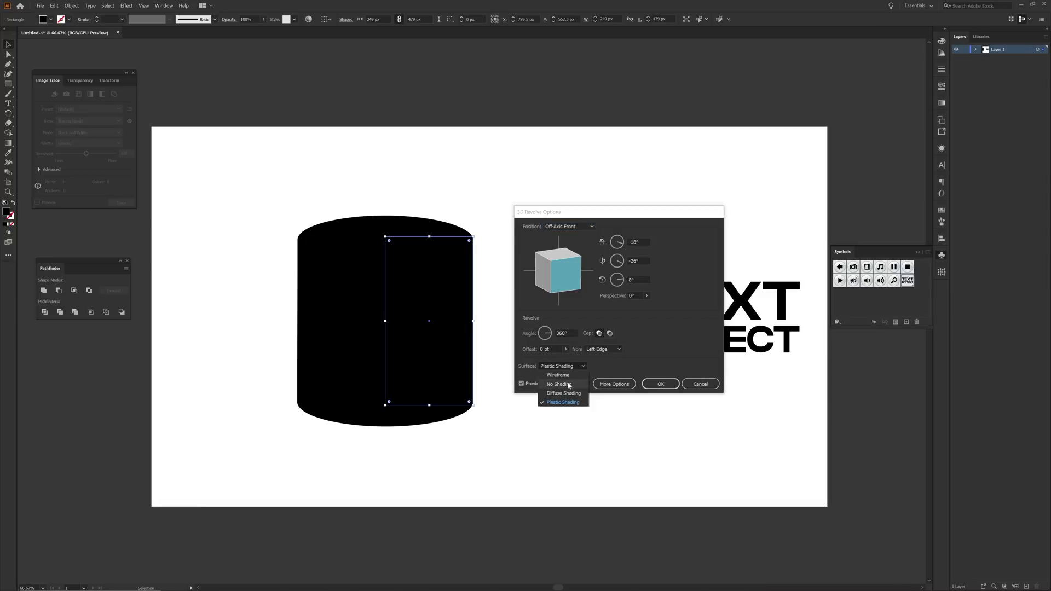
click(568, 384)
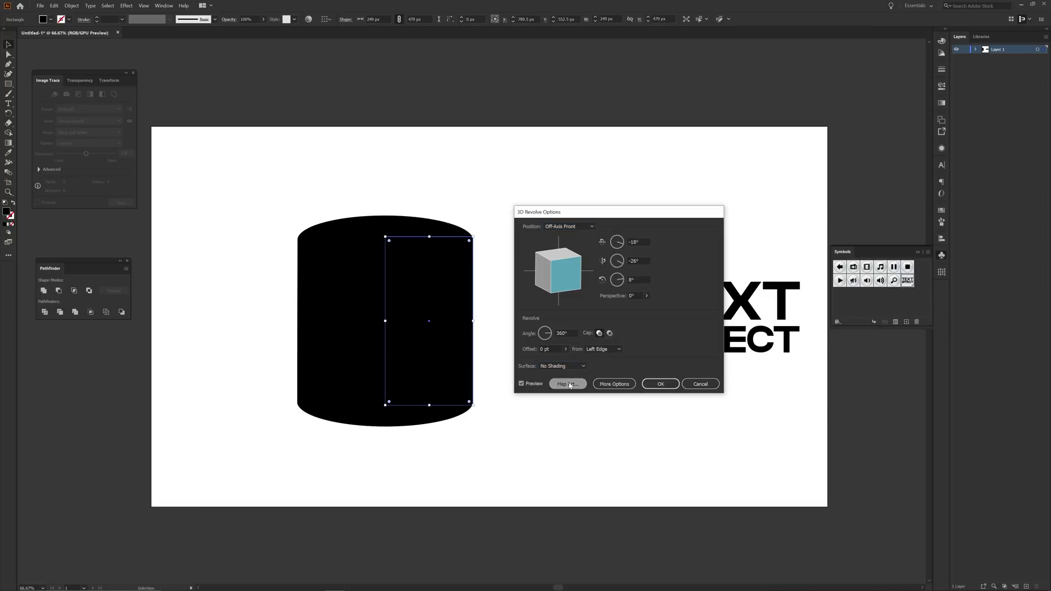
click(568, 384)
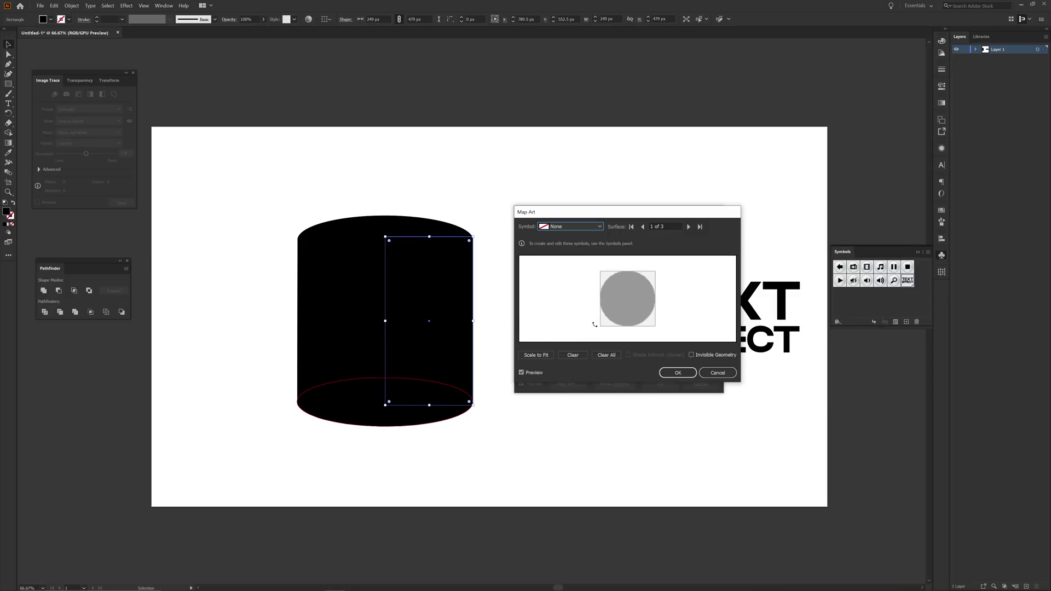
Map the Hey symbol onto the cylinder's side surface, 3 of 3.
click(531, 373)
click(571, 226)
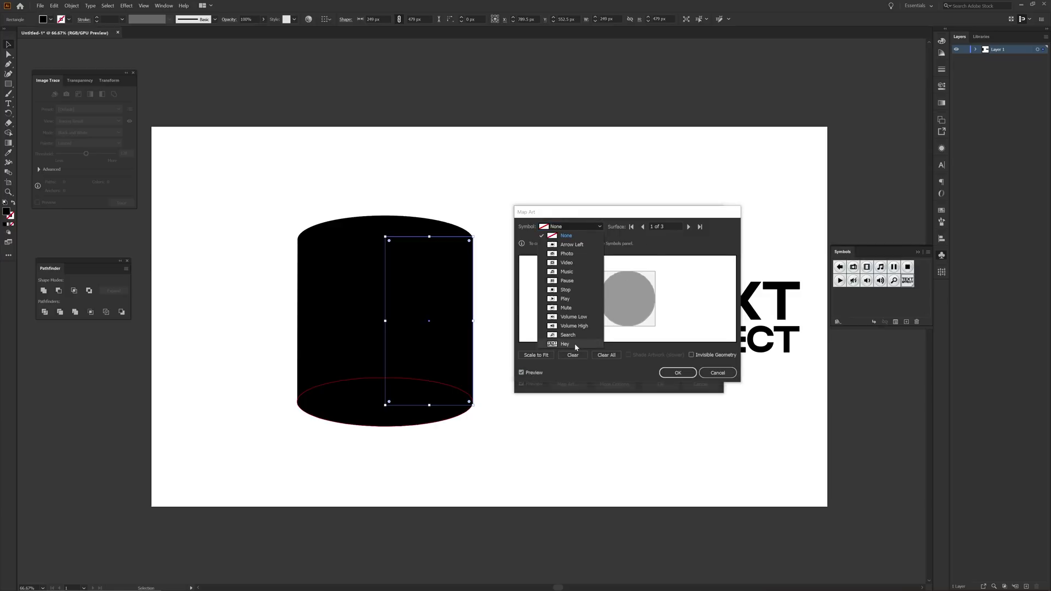
click(652, 242)
click(689, 227)
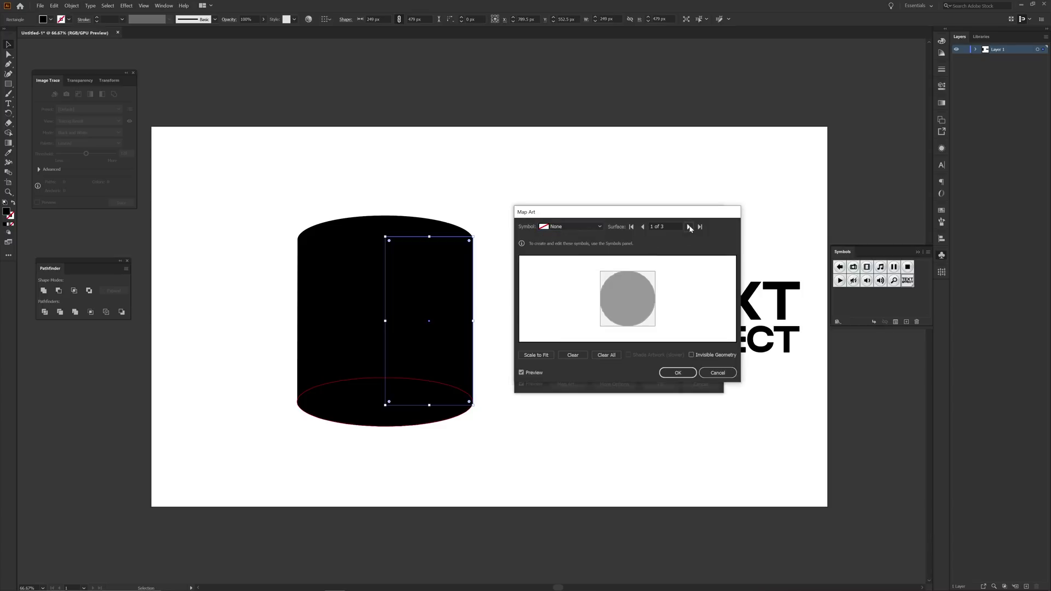
click(689, 227)
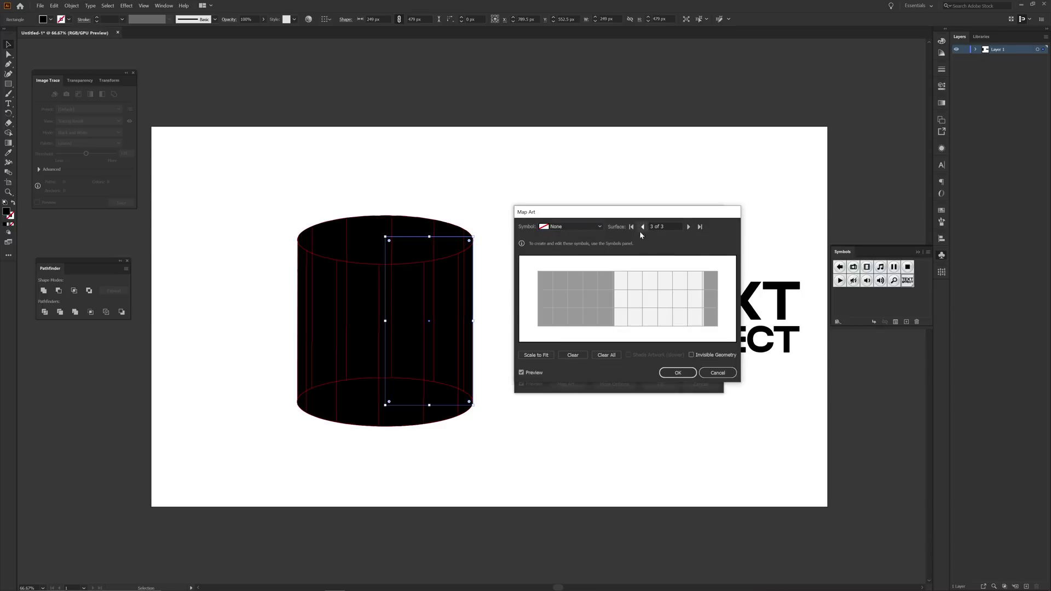
click(597, 226)
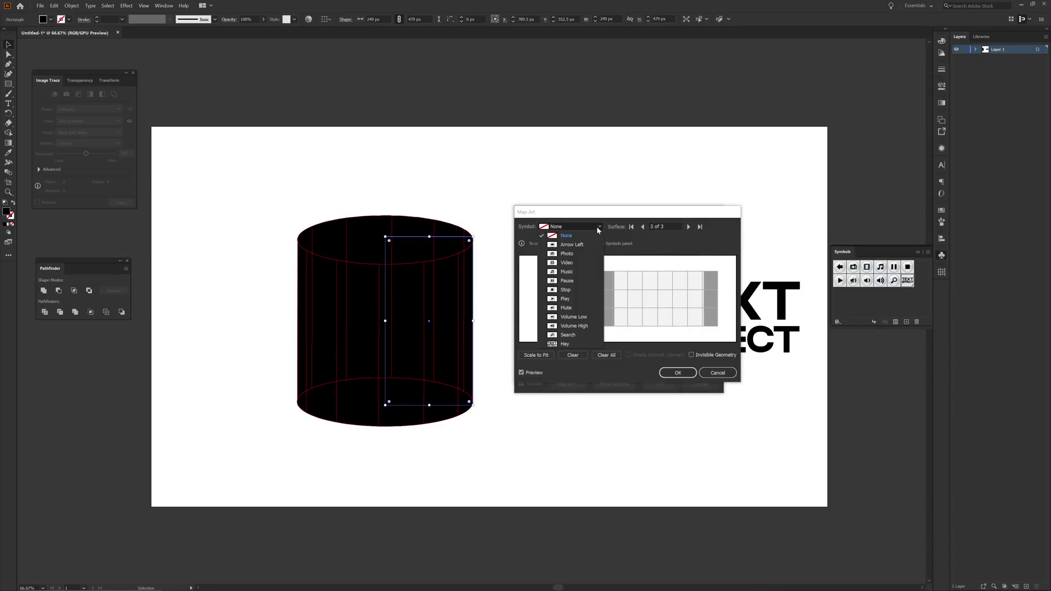
click(566, 345)
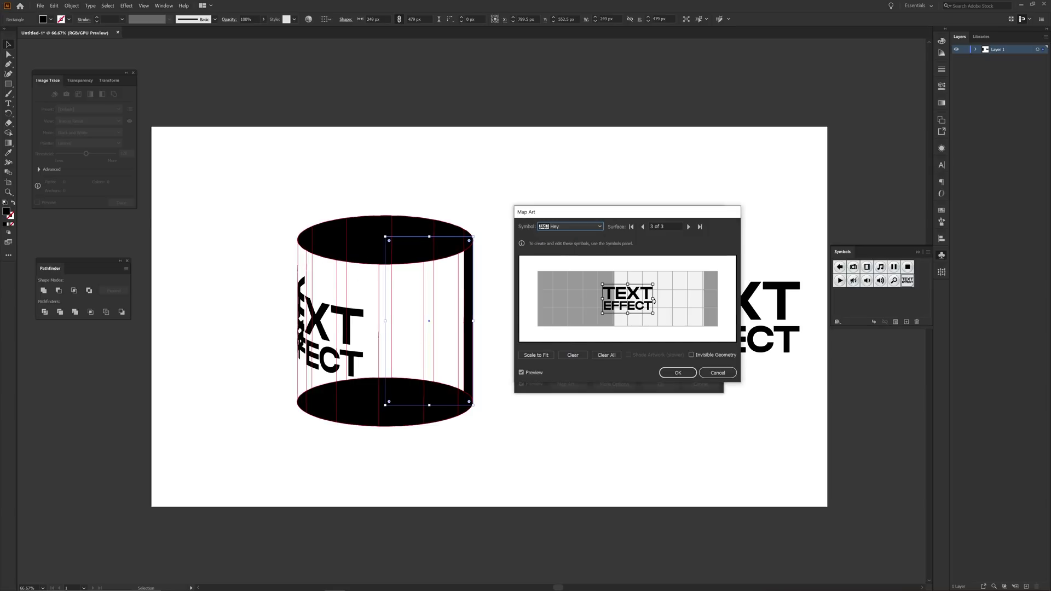
Enlarge the mapped TEXT EFFECT art, enable Invisible Geometry, and confirm.
mouse_move(654, 300)
mouse_down()
mouse_move(701, 309)
mouse_move(658, 301)
mouse_move(681, 301)
mouse_move(670, 301)
mouse_up()
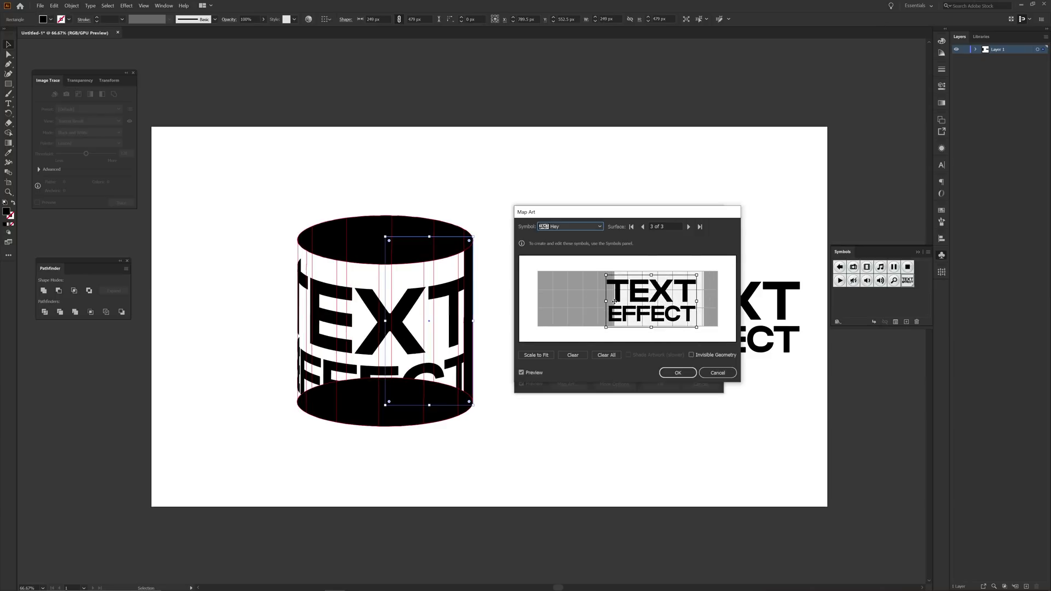
drag(606, 301, 580, 302)
click(692, 354)
click(691, 354)
click(691, 355)
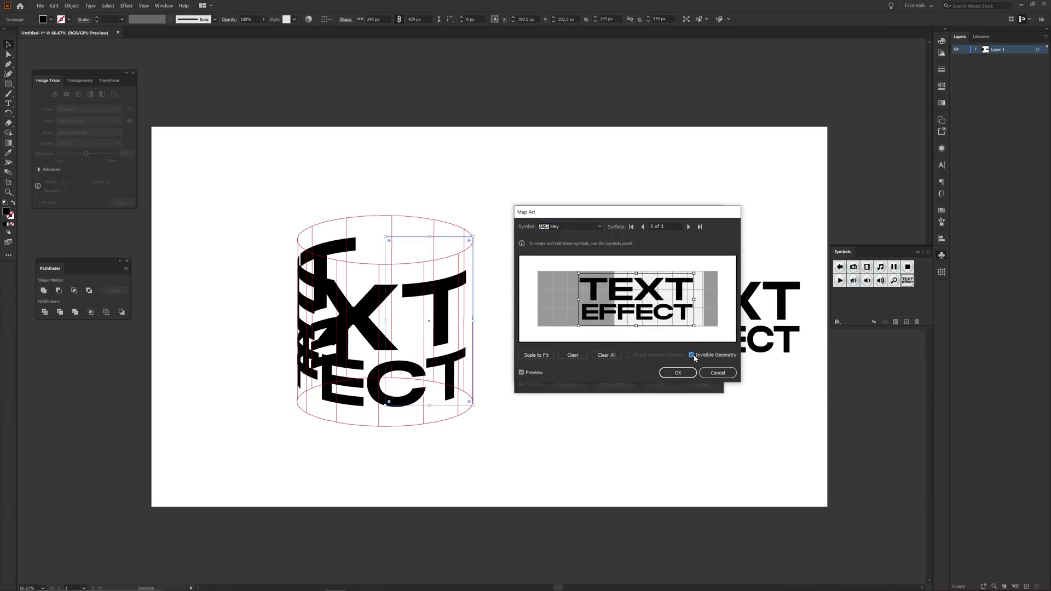
click(681, 374)
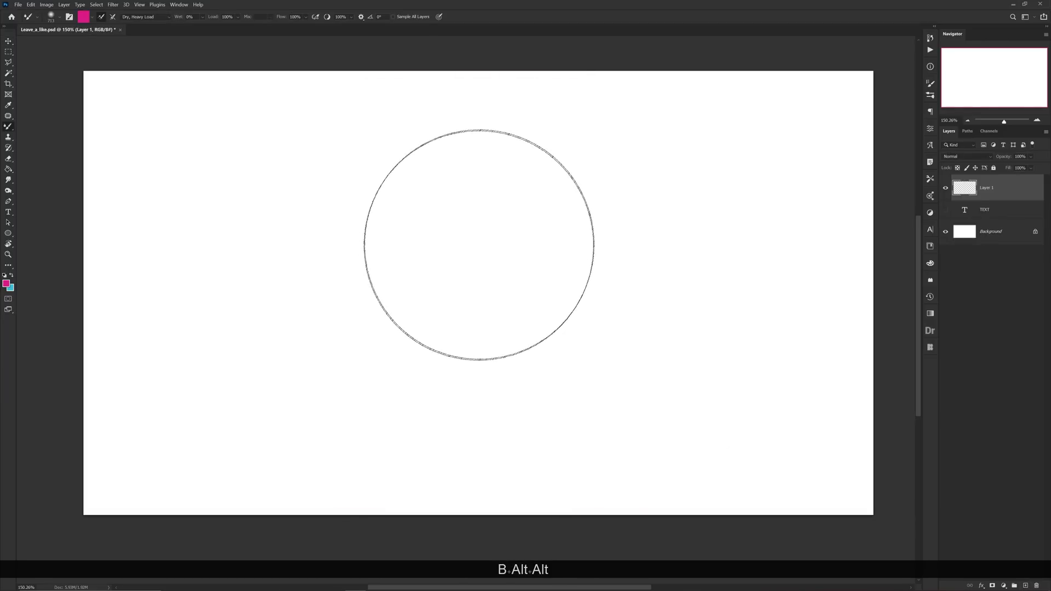
Paint large soft cyan and pink blobs with a bigger brush, then choose yellow as the painting colour.
key(x)
alt+right_click(489, 291)
drag(481, 297, 441, 297)
key(x)
drag(582, 241, 581, 241)
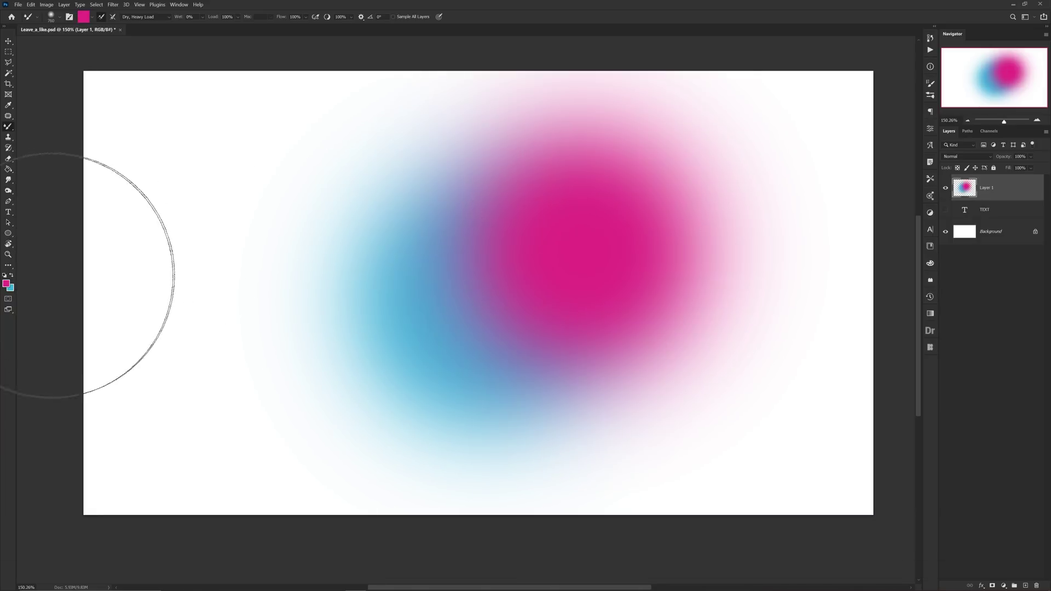
click(6, 284)
click(814, 314)
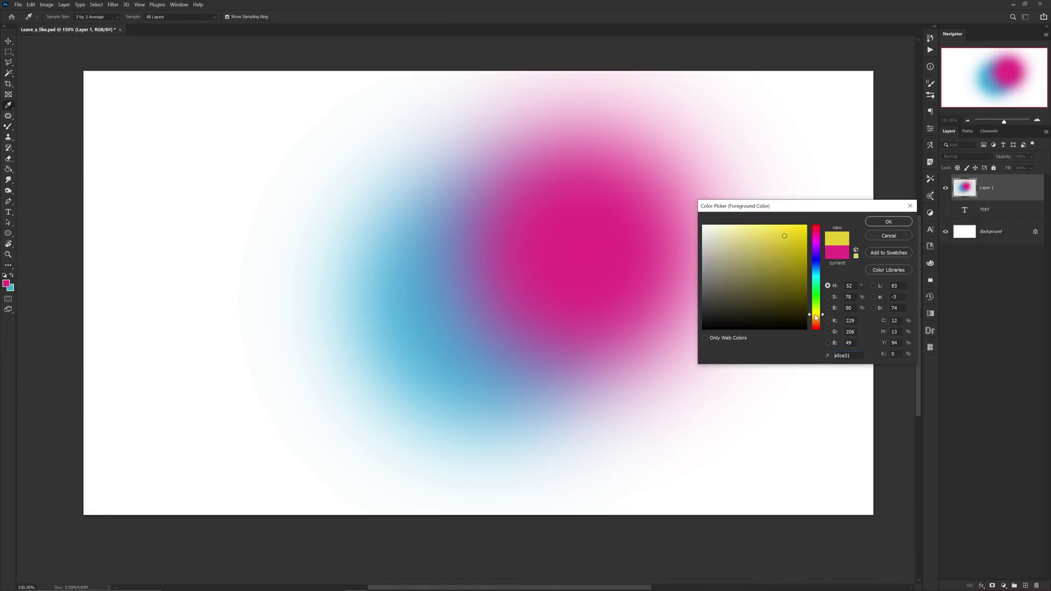
click(889, 223)
Paint a yellow blob below the other colours and shift the blobs about 123 px left.
drag(547, 422, 542, 408)
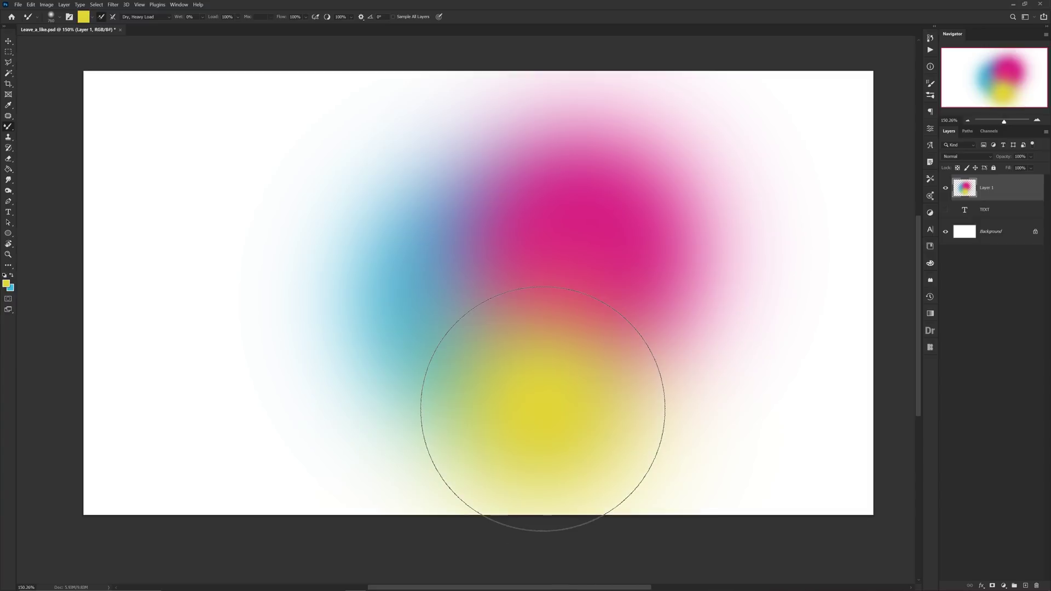
key(v)
drag(618, 386, 551, 386)
Switch to the Mixer Brush Tool with the Dry, Heavy Load preset.
key(b)
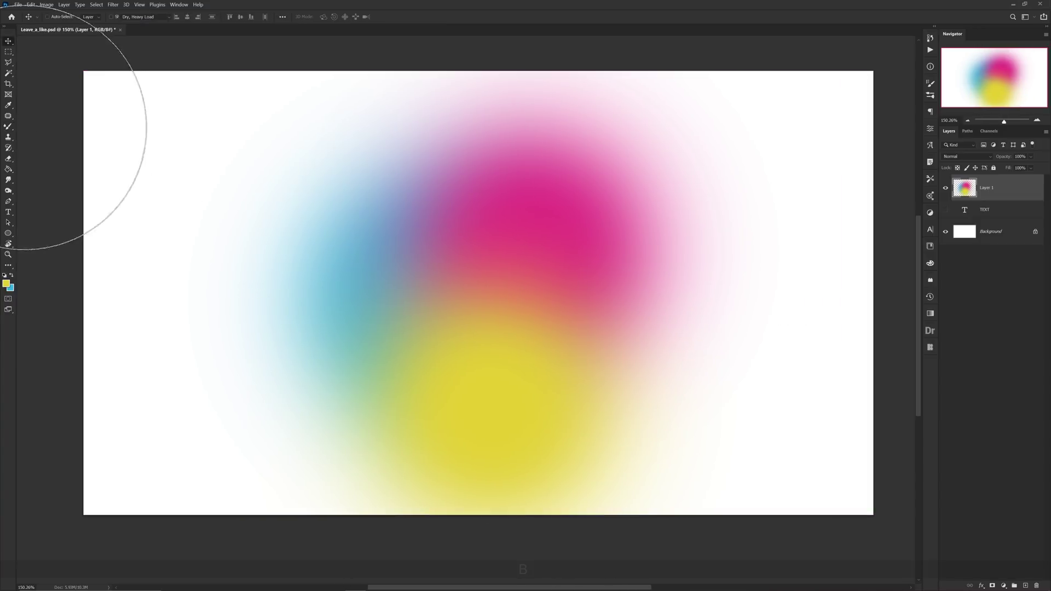
right_click(7, 127)
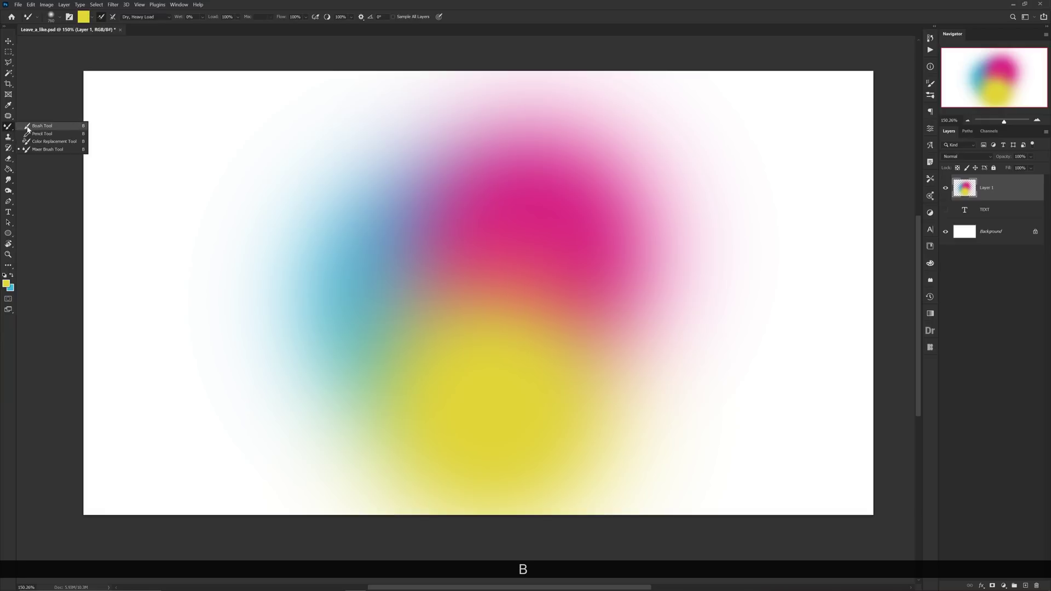
click(45, 152)
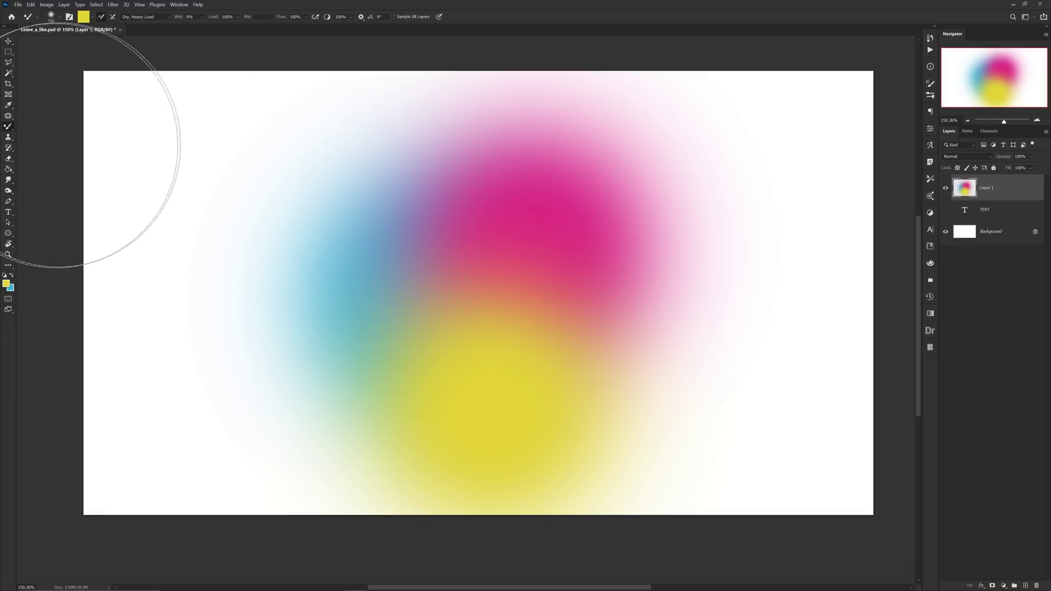
click(145, 17)
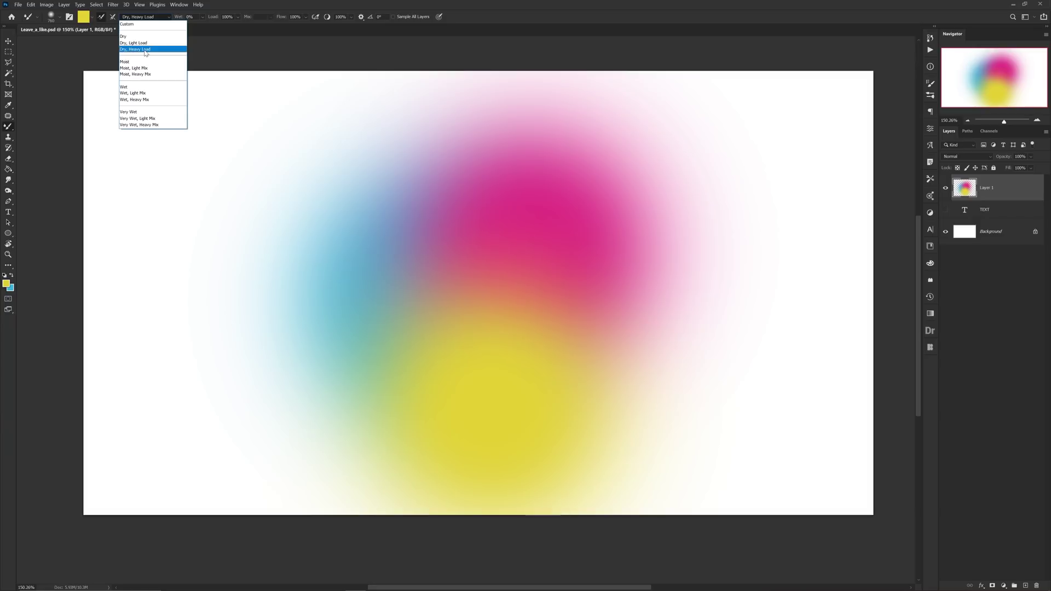
click(146, 49)
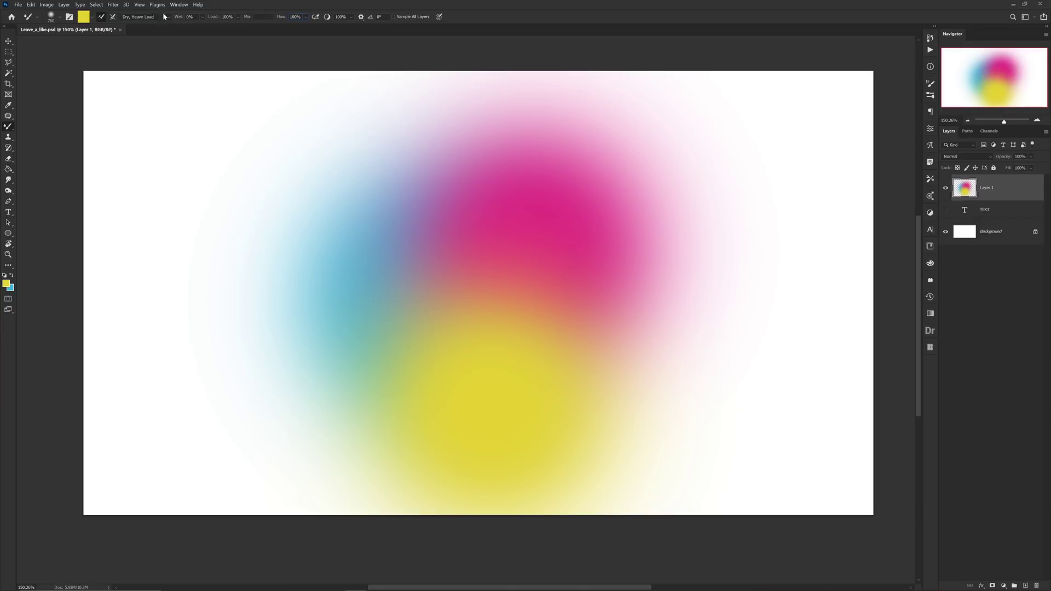
click(92, 17)
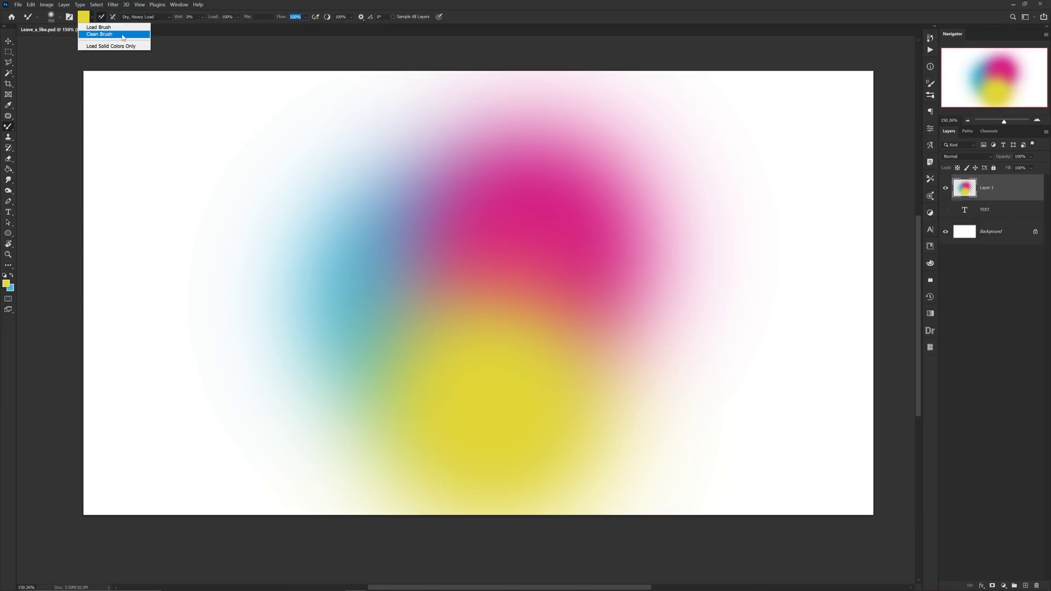
Clean the mixer brush, load it with the canvas blob colours, and enlarge it to 767.
click(105, 36)
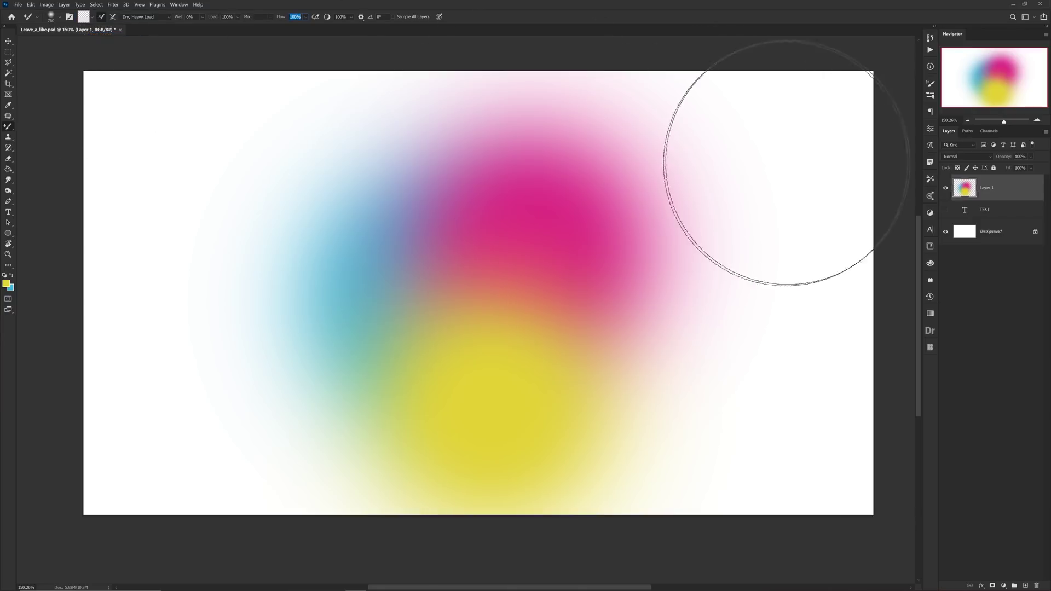
key(alt)
alt+click(505, 288)
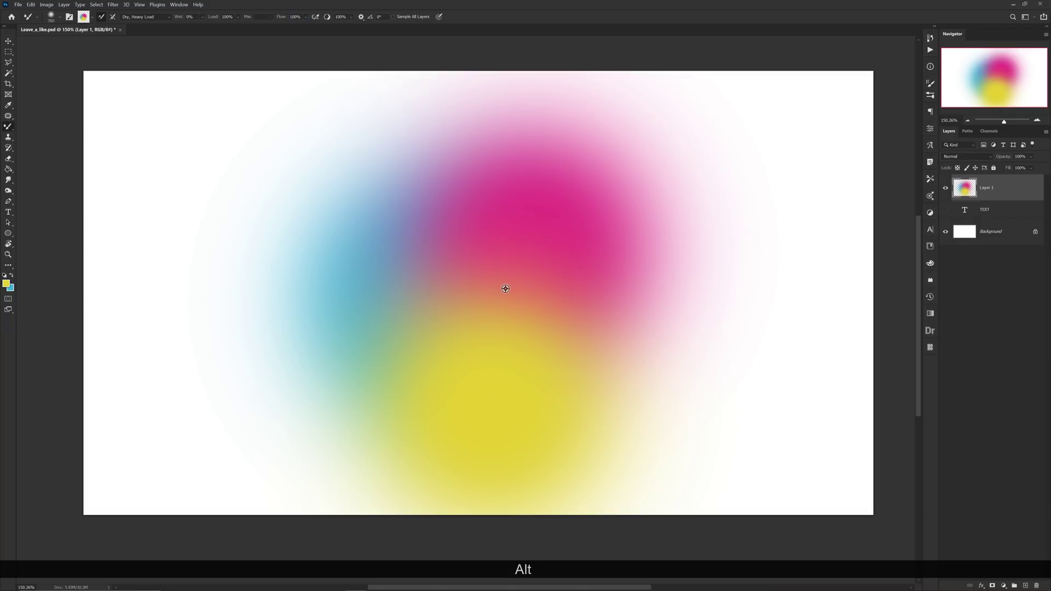
key(alt)
key(alt)
alt+right_click(487, 291)
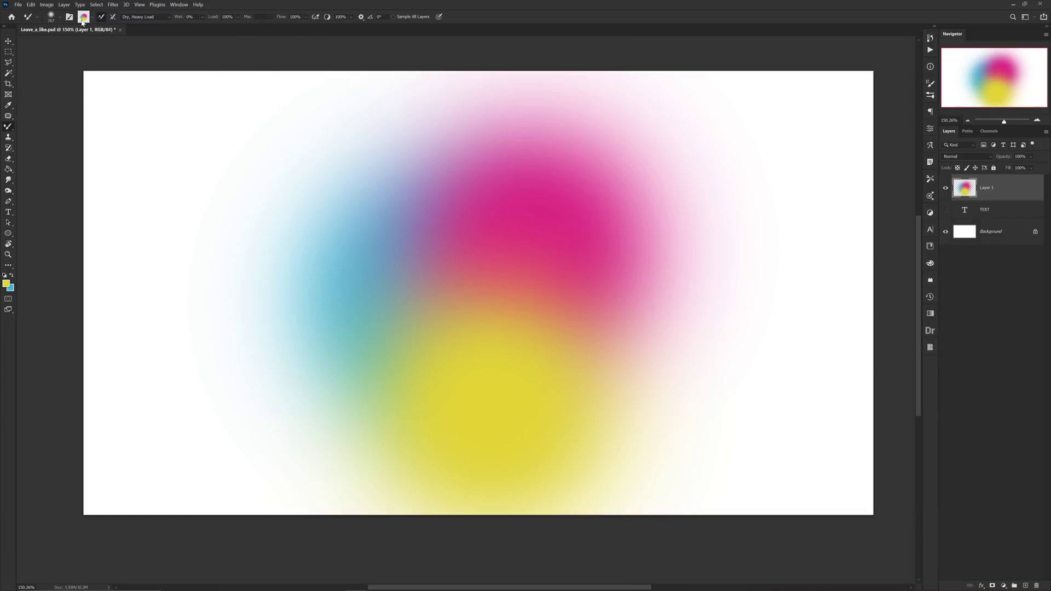
Set the brush spacing to 1% and hide the colour blob layer.
key(F5)
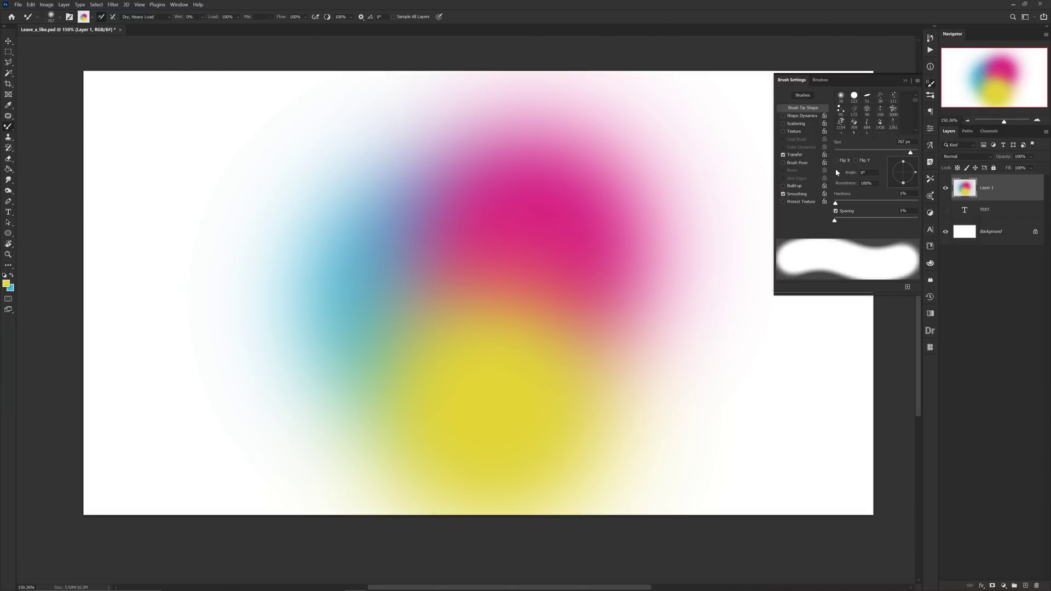
mouse_move(837, 220)
mouse_down()
mouse_move(892, 222)
mouse_move(826, 219)
mouse_up()
click(945, 188)
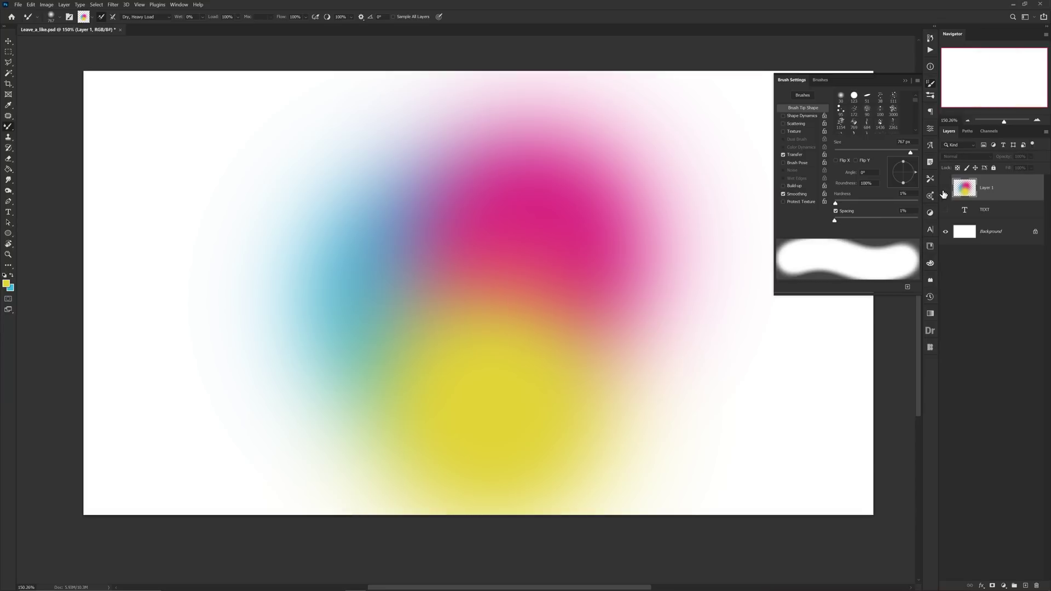
Add a new layer, show the TEXT layer, and set the brush to 100% hardness at about 53 px.
click(1023, 585)
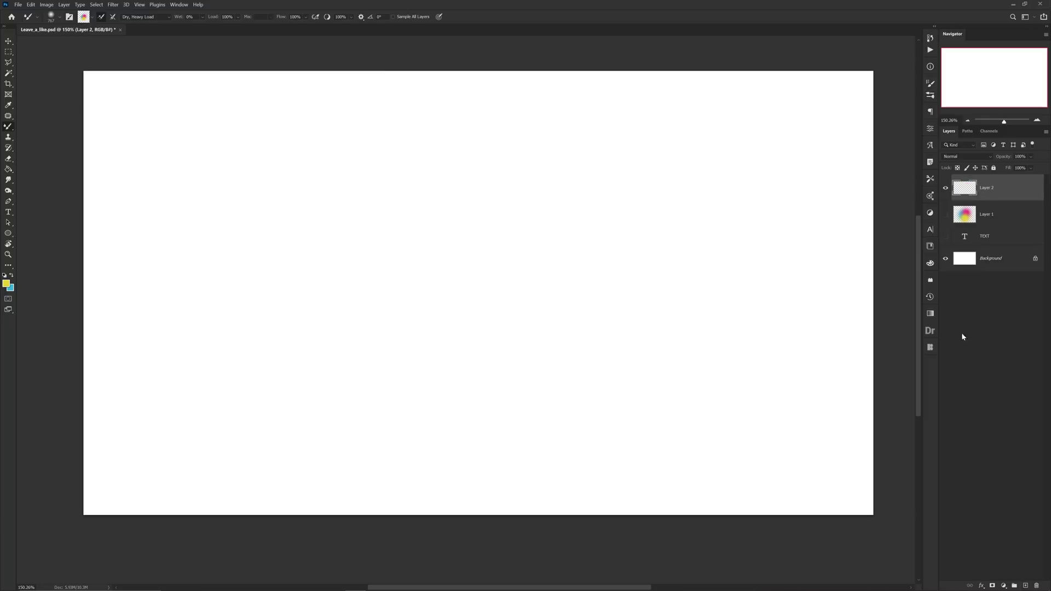
click(945, 236)
right_click(423, 284)
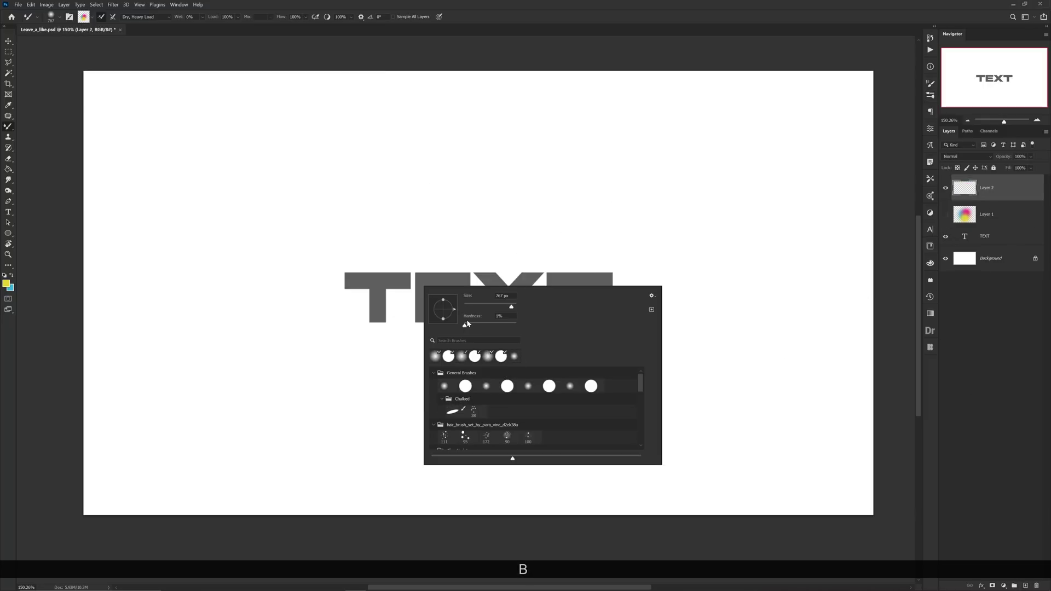
drag(487, 326, 516, 325)
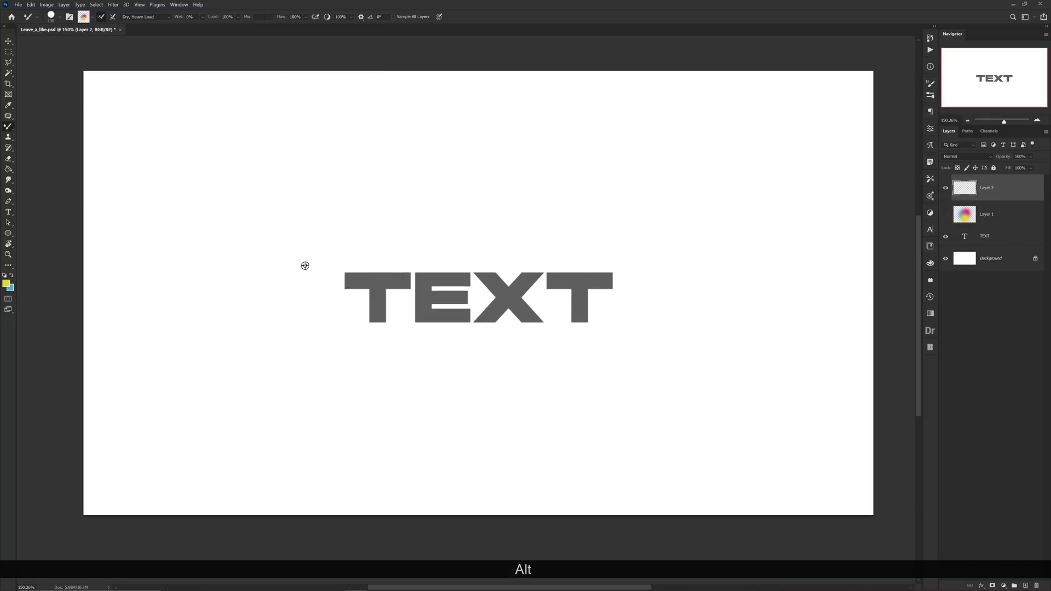
alt+right_click(366, 274)
Paint a cyan, pink and yellow zigzag ribbon stroke across the TEXT letters.
mouse_move(375, 250)
mouse_down()
mouse_move(369, 301)
mouse_move(463, 263)
mouse_move(422, 329)
mouse_move(538, 264)
mouse_move(529, 333)
mouse_move(668, 297)
mouse_move(568, 301)
mouse_move(676, 312)
mouse_move(568, 259)
mouse_move(511, 298)
mouse_move(581, 298)
mouse_move(560, 285)
mouse_move(578, 297)
mouse_up()
key(v)
key(space)
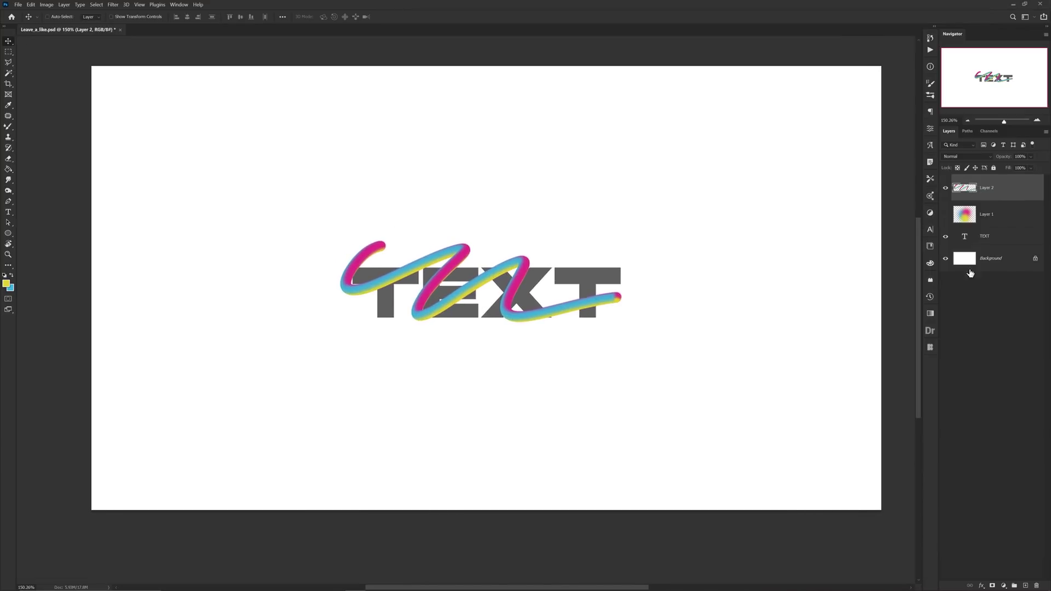
Add a layer mask to Layer 2 and load the TEXT letters as a selection.
click(992, 585)
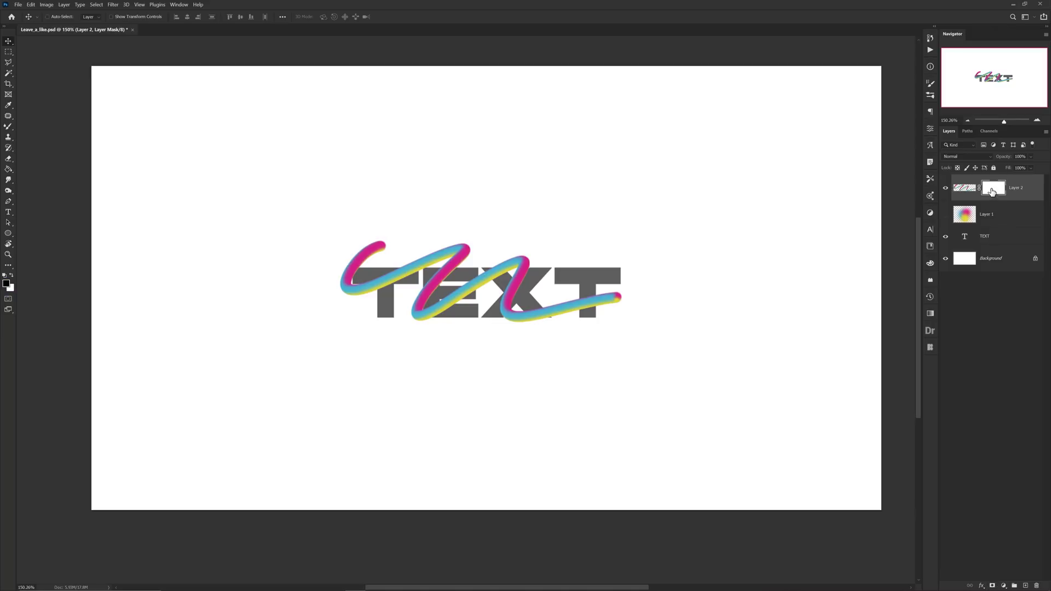
key(ctrl)
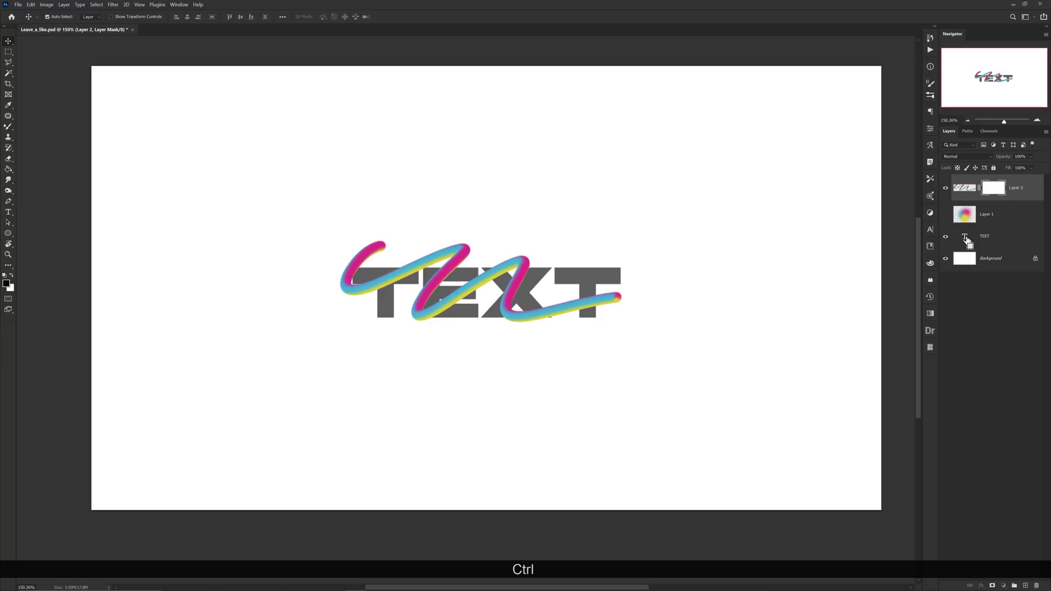
ctrl+click(966, 240)
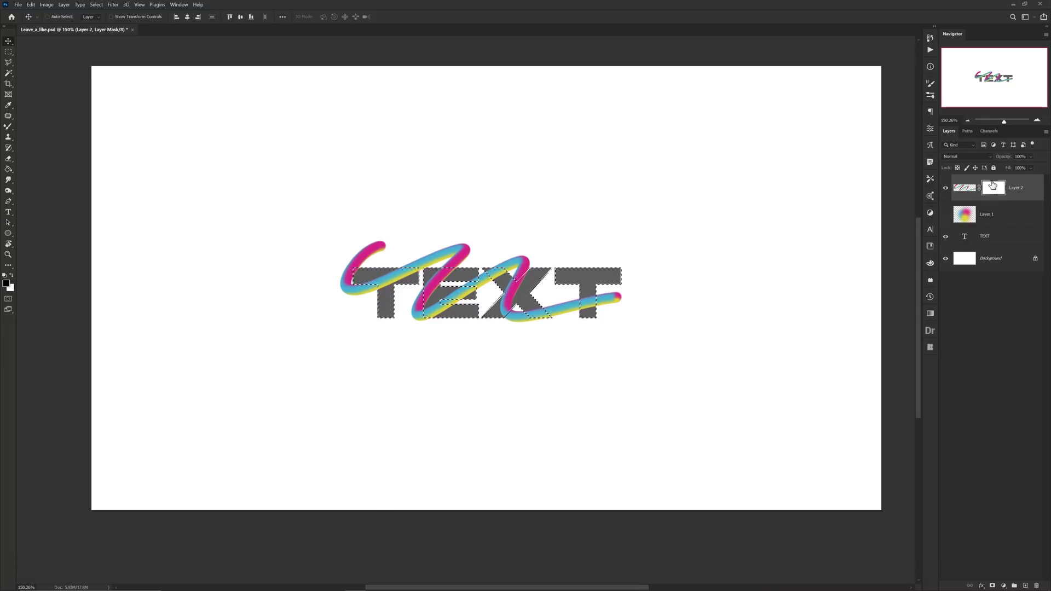
Switch to the regular Brush Tool and size it down to about 30 px for mask painting.
click(6, 128)
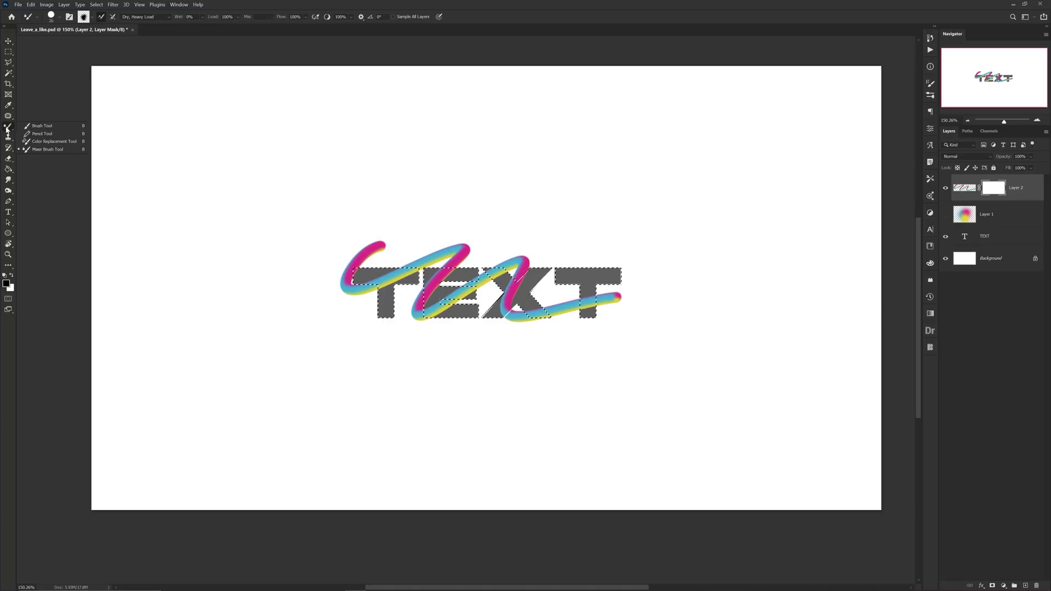
click(37, 128)
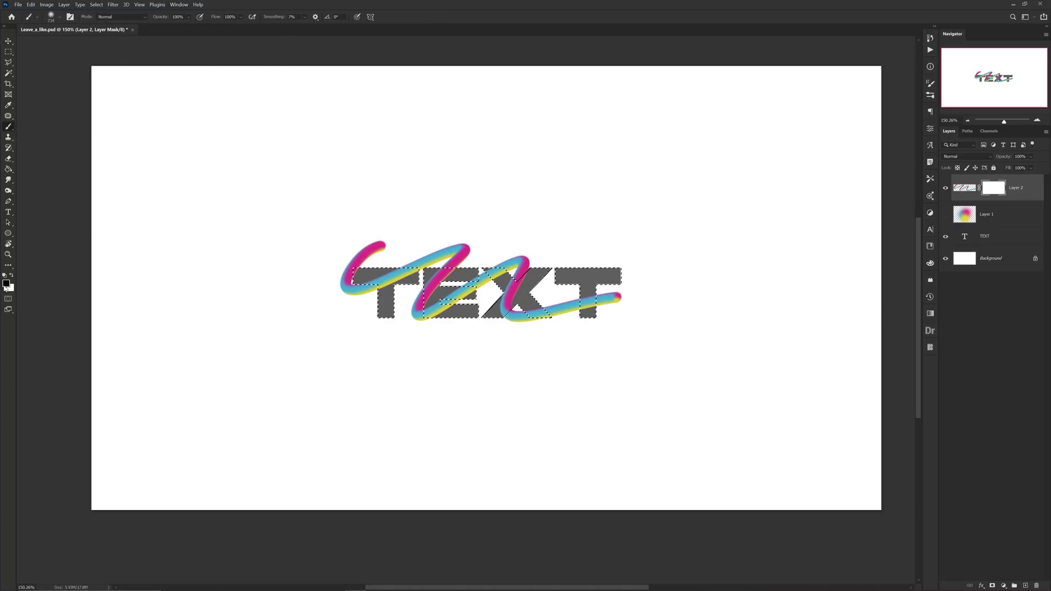
drag(479, 322, 404, 249)
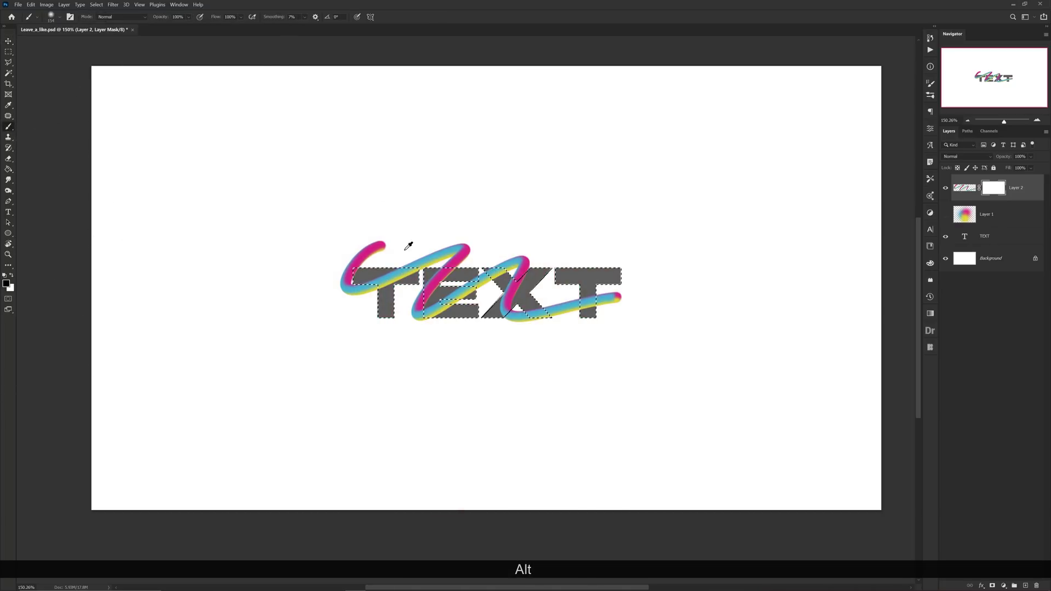
drag(401, 286, 357, 299)
drag(362, 379, 362, 280)
key(alt)
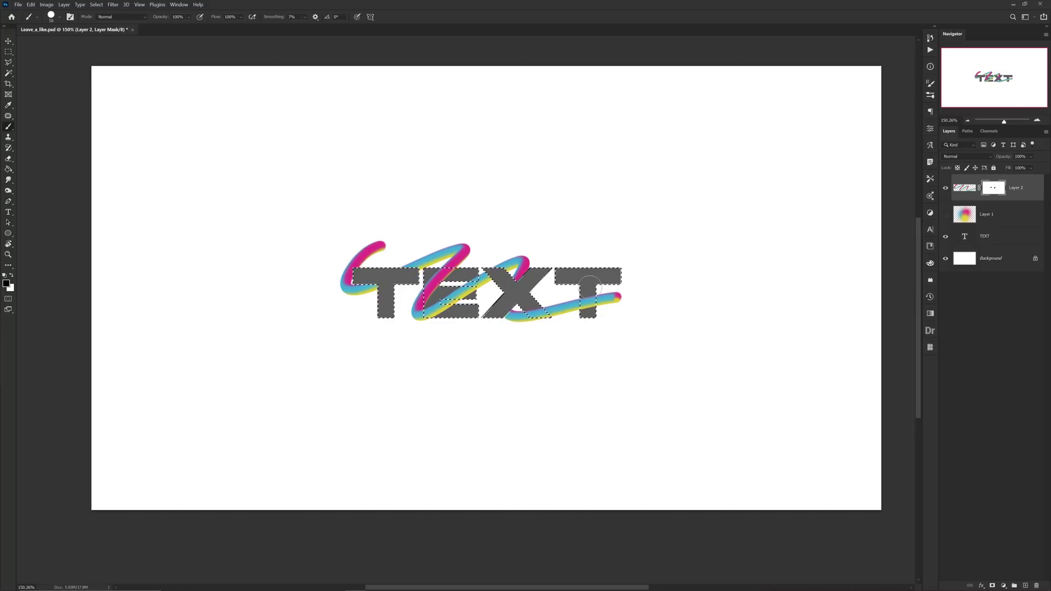
Undo the last mask stroke, deselect the letters, and recentre the artwork in view.
key(ctrl+z)
key(ctrl+d)
key(v)
key(space)
mouse_move(553, 287)
mouse_down()
mouse_move(662, 286)
mouse_move(572, 280)
mouse_up()
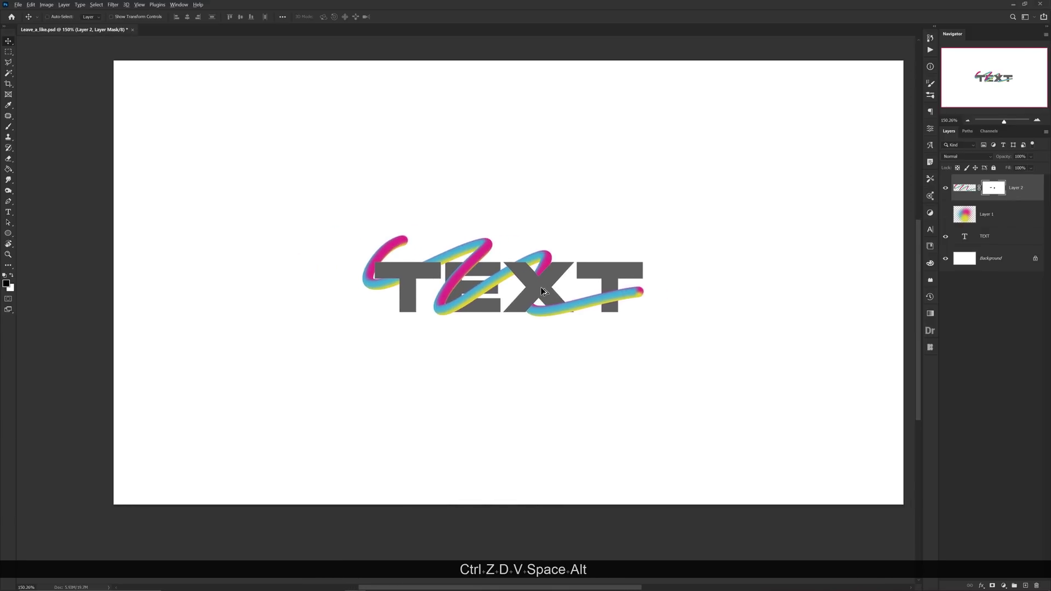
Make the Yoru Picture layer visible over the vertical YORU text layout.
alt+scroll(557, 290, up, 2)
alt+scroll(556, 294, down, 3)
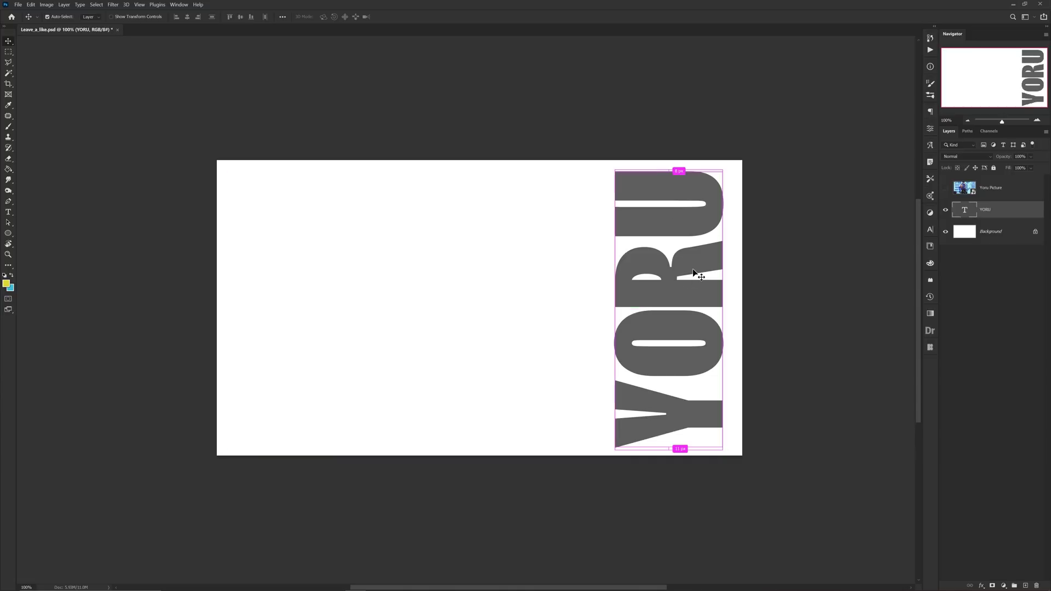
click(945, 188)
Slide the Yoru Picture over the YORU letters, clip it to the text, and reposition it.
click(997, 191)
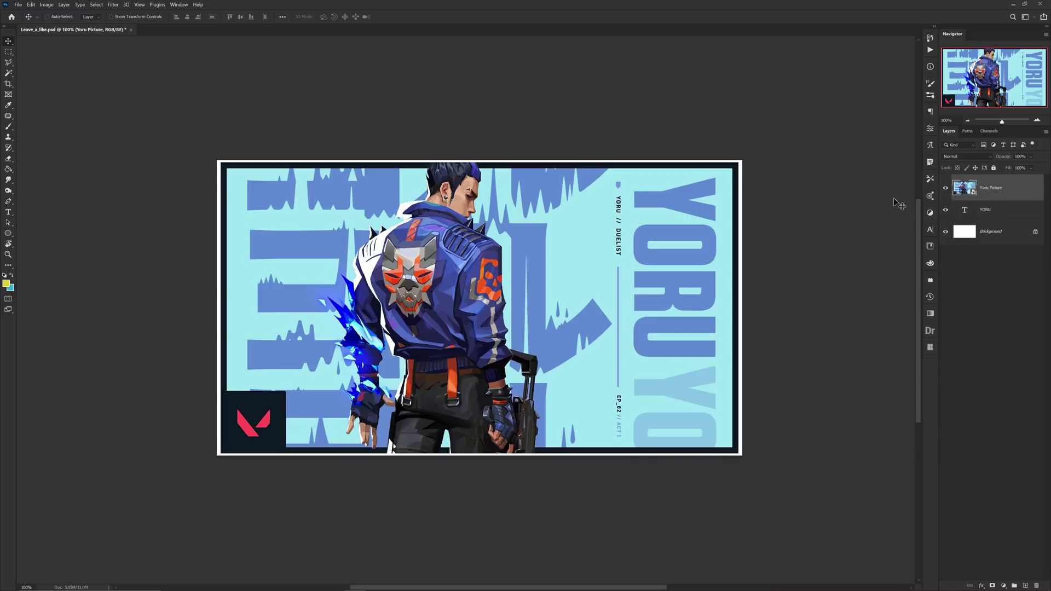
drag(429, 249, 656, 262)
right_click(1000, 188)
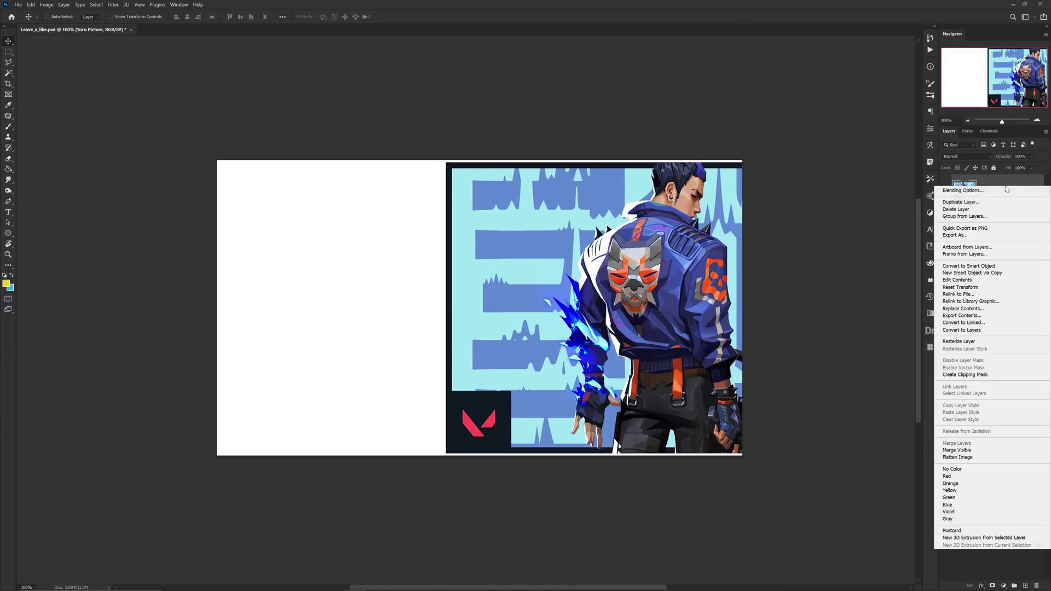
click(964, 375)
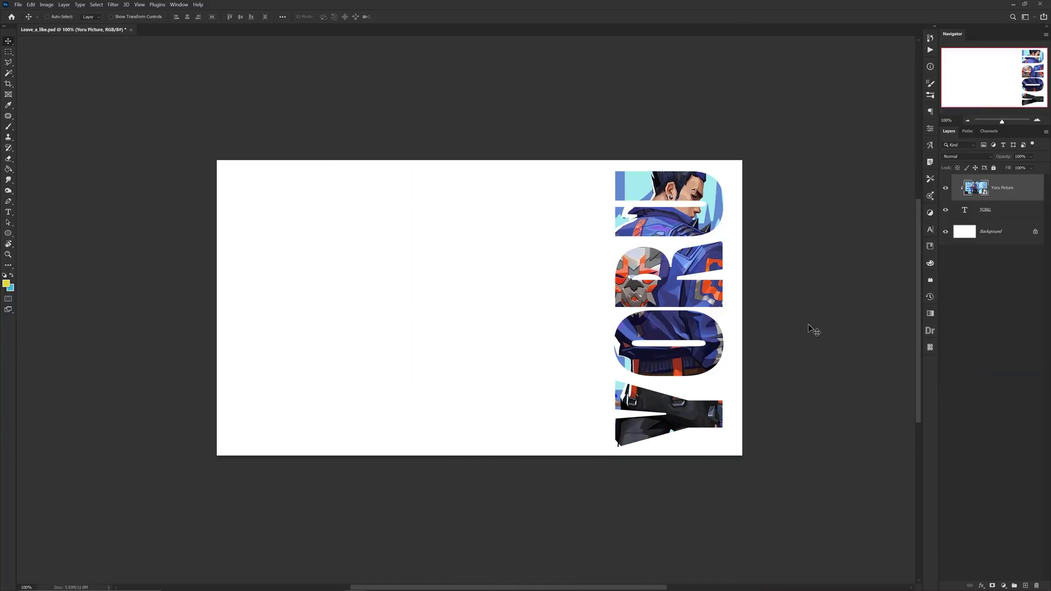
drag(659, 284, 650, 295)
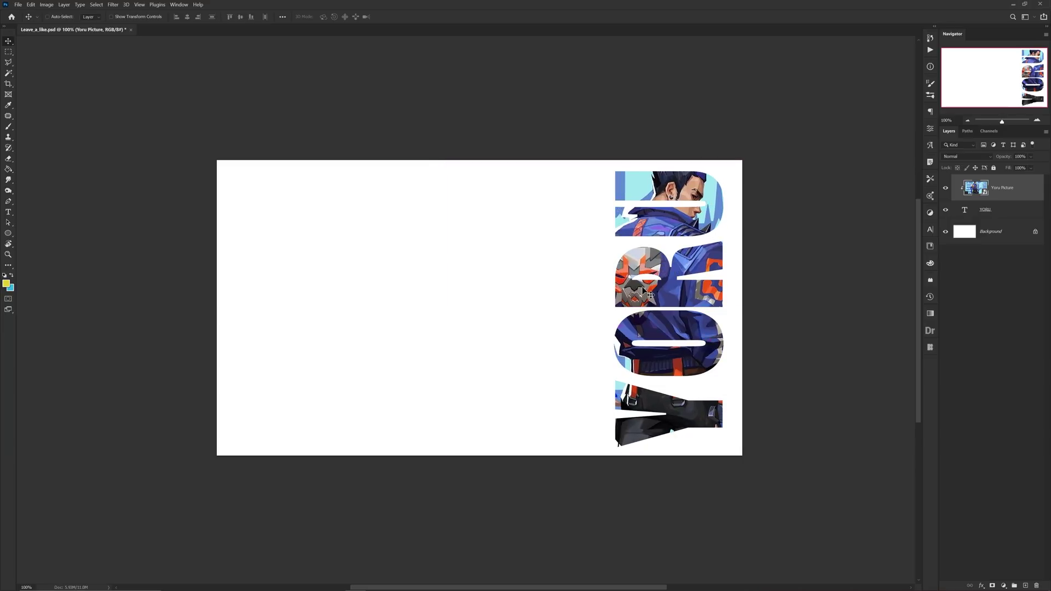
click(114, 5)
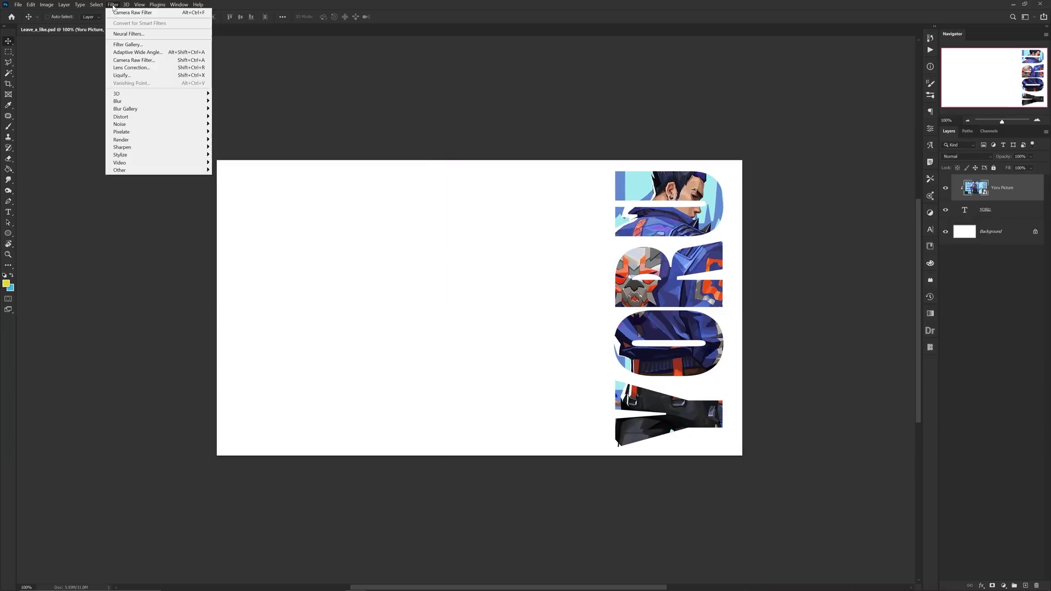
Apply a Camera Raw Filter desaturating all colours except oranges, with oranges luminance +16.
click(192, 62)
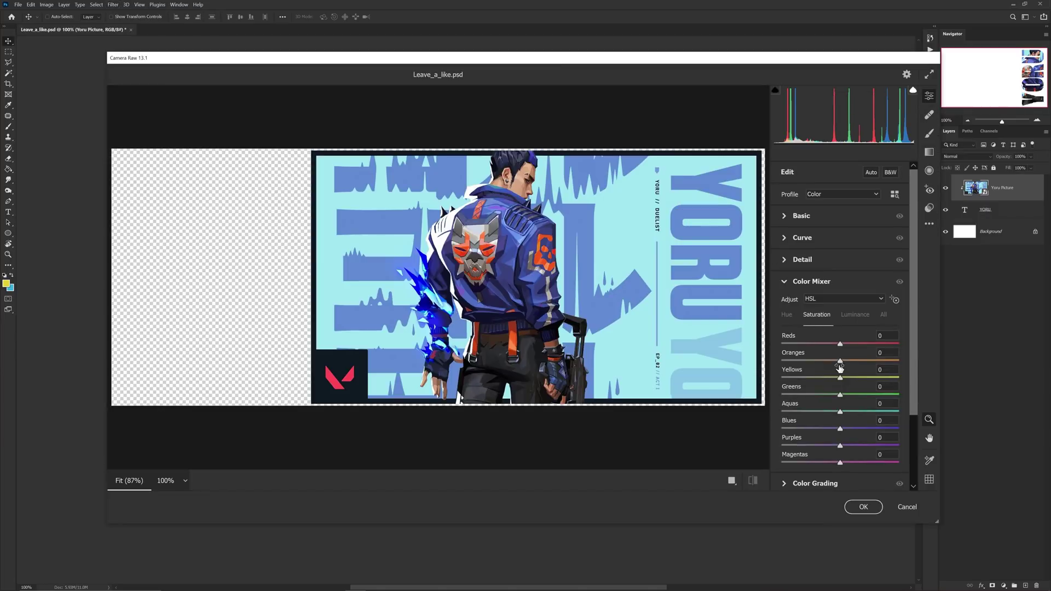
drag(840, 344, 782, 343)
mouse_move(840, 395)
mouse_down()
mouse_move(782, 394)
mouse_move(781, 411)
mouse_up()
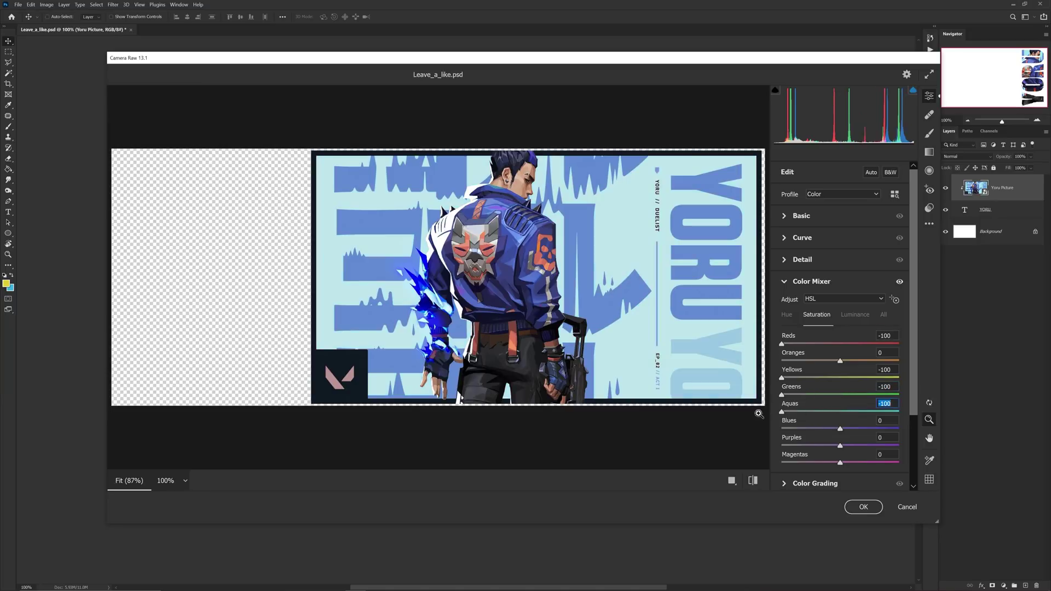
mouse_move(840, 428)
mouse_down()
mouse_move(781, 428)
mouse_move(781, 445)
mouse_up()
drag(840, 463, 782, 462)
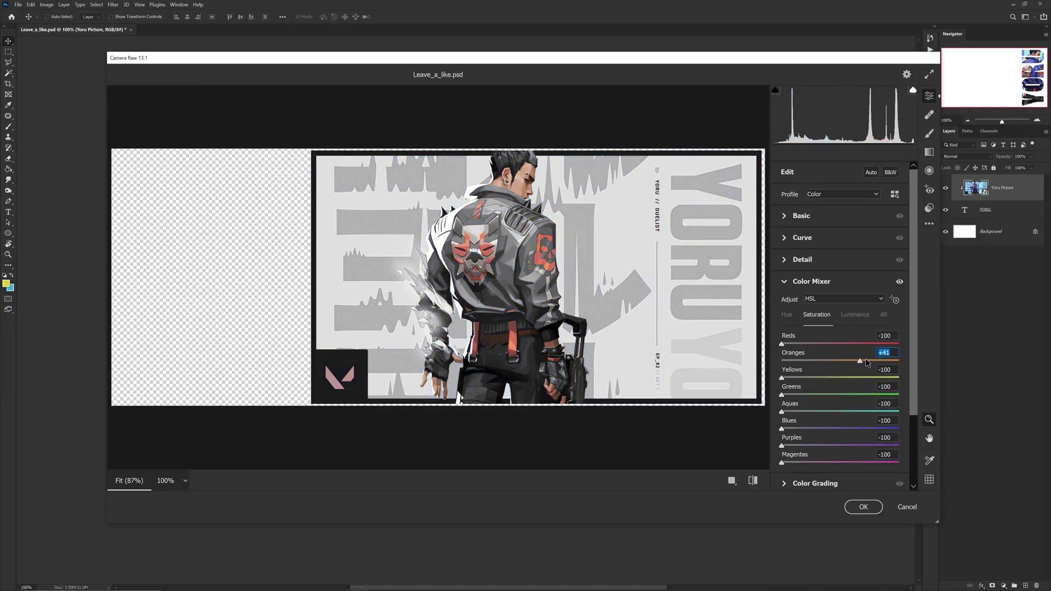
click(855, 315)
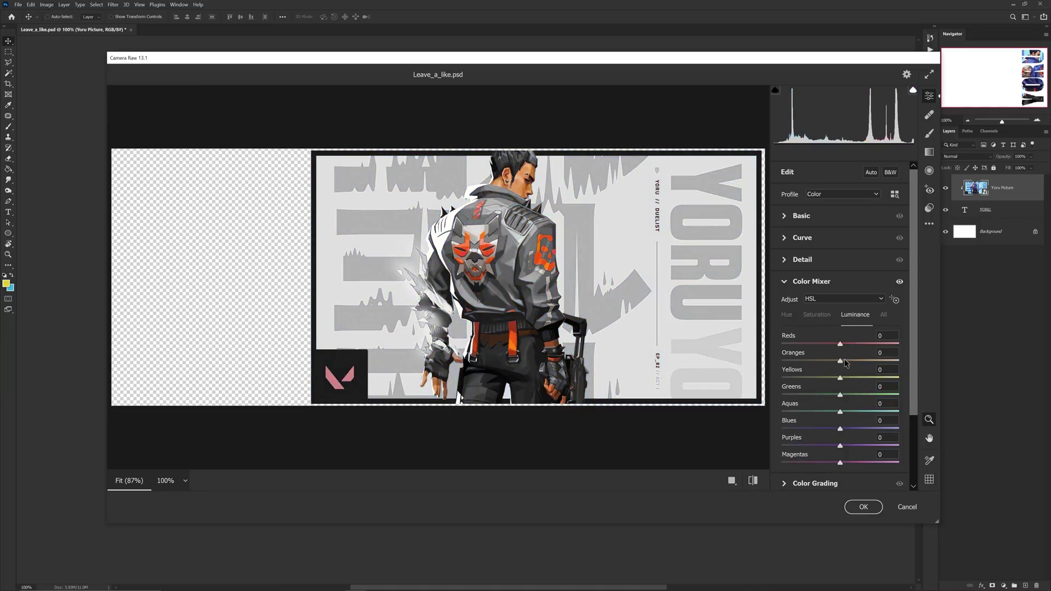
drag(844, 359, 852, 361)
click(864, 507)
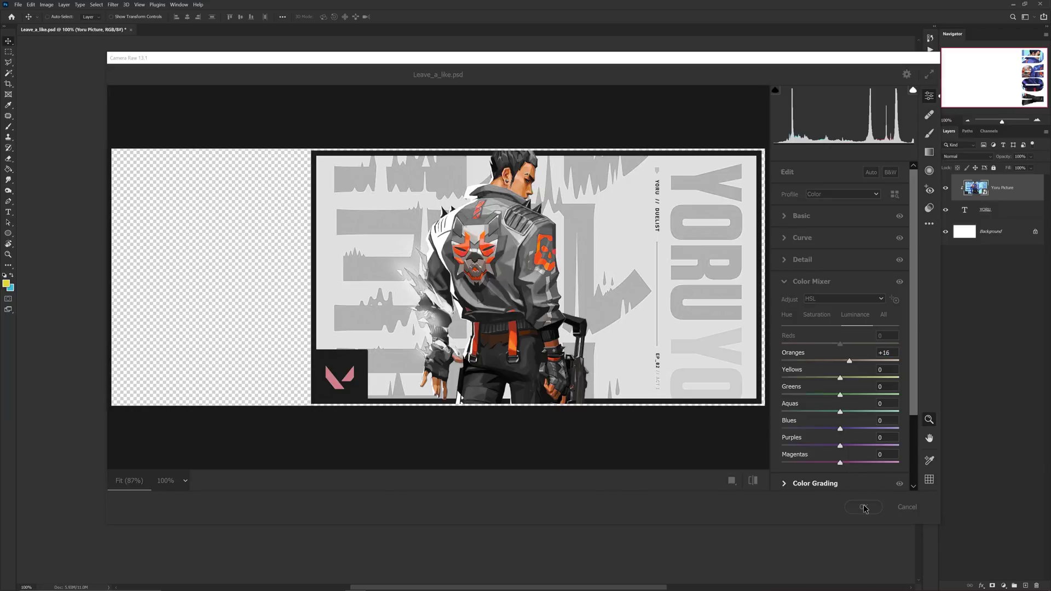
Add a black-to-white Gradient Map adjustment clipped to the Yoru Picture.
click(1003, 586)
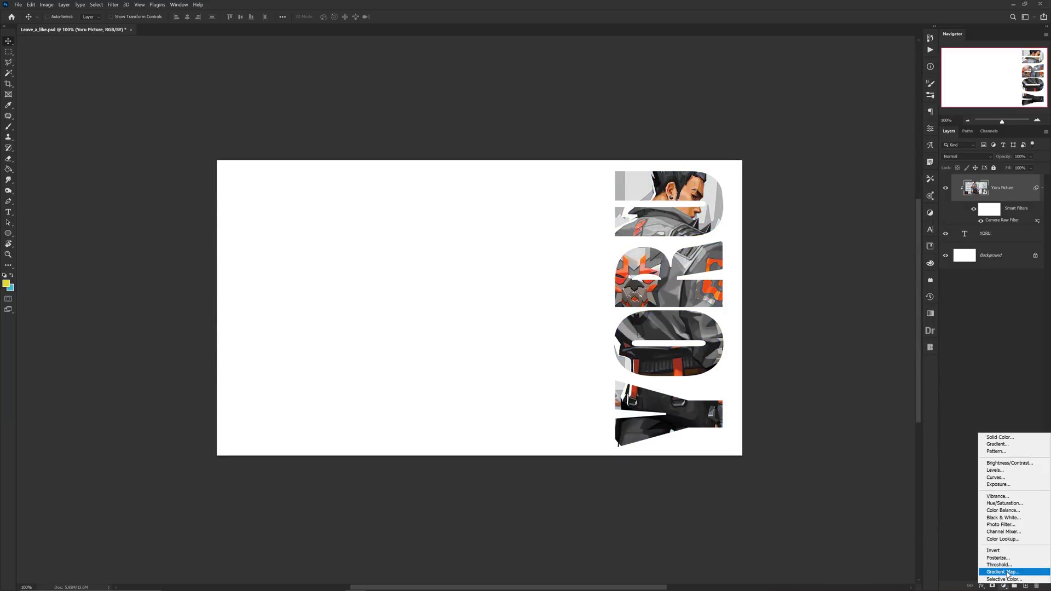
click(1006, 571)
click(867, 155)
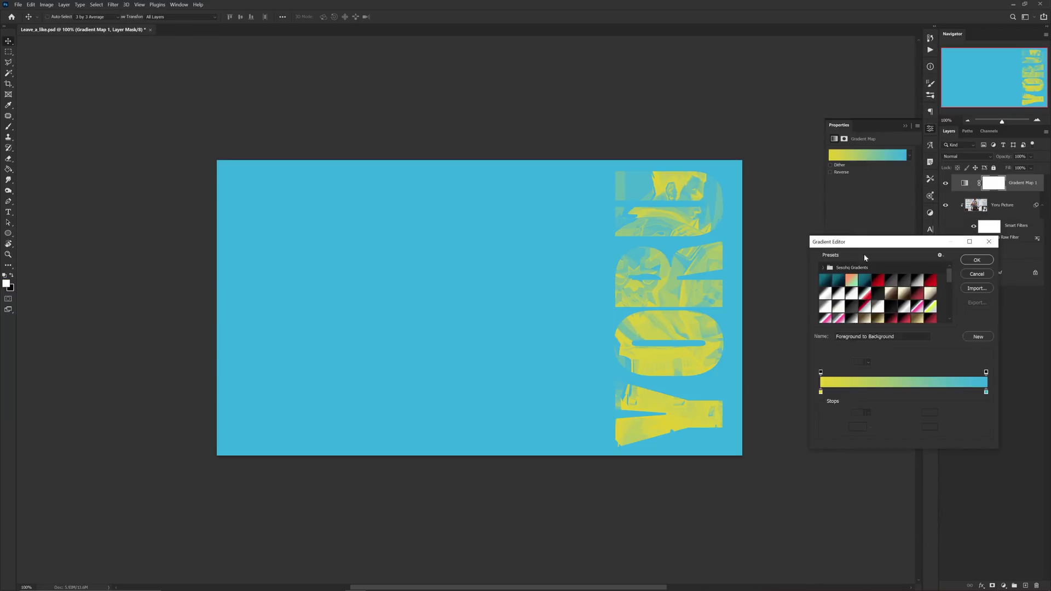
click(838, 292)
click(916, 279)
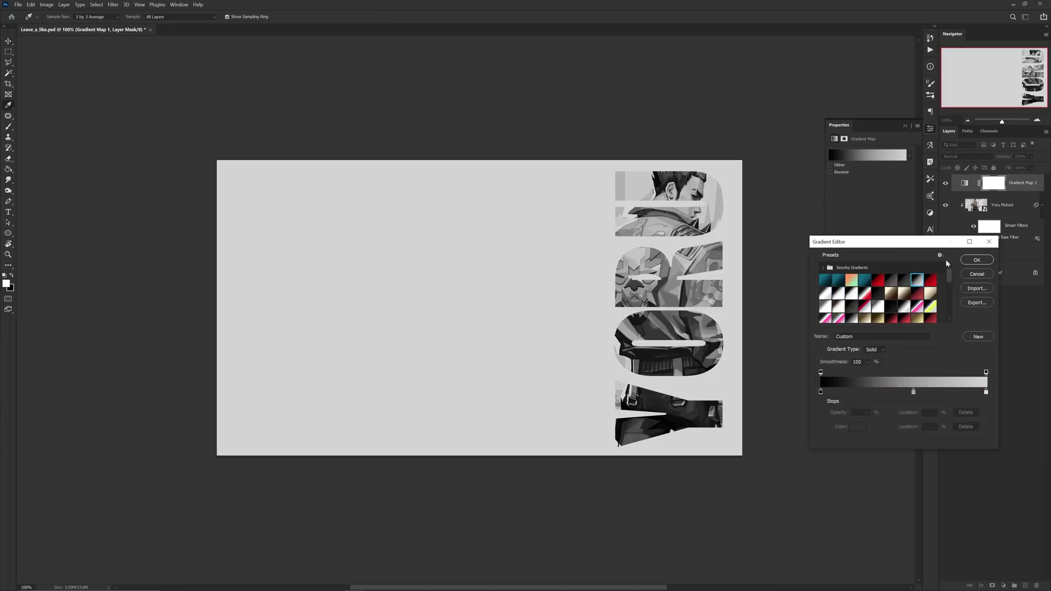
click(978, 260)
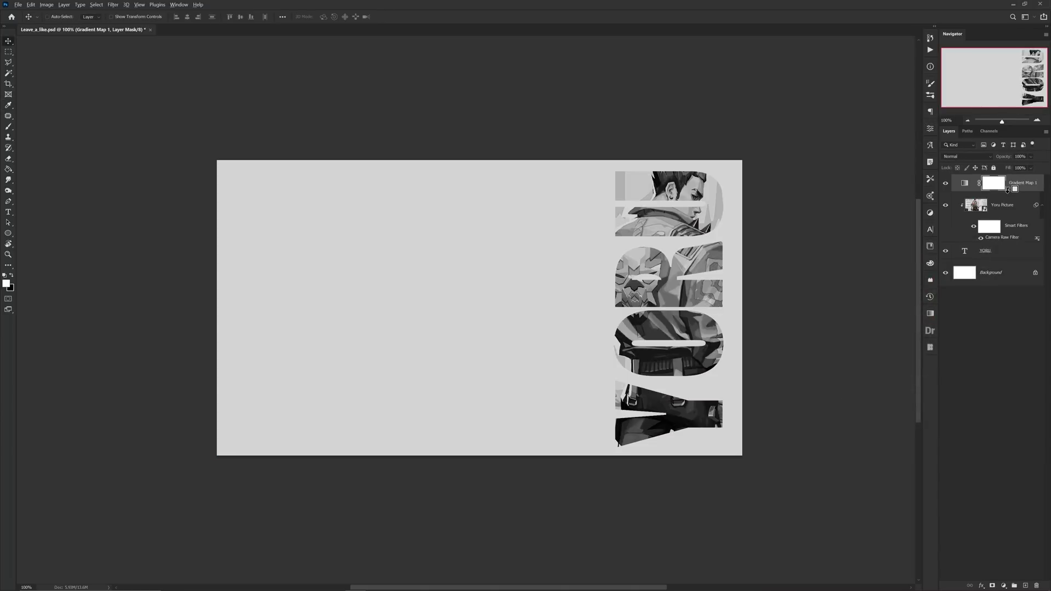
key(ctrl+alt+g)
Invert the Gradient Map 1 mask to black and paint a small white area near the character's head.
key(ctrl+i)
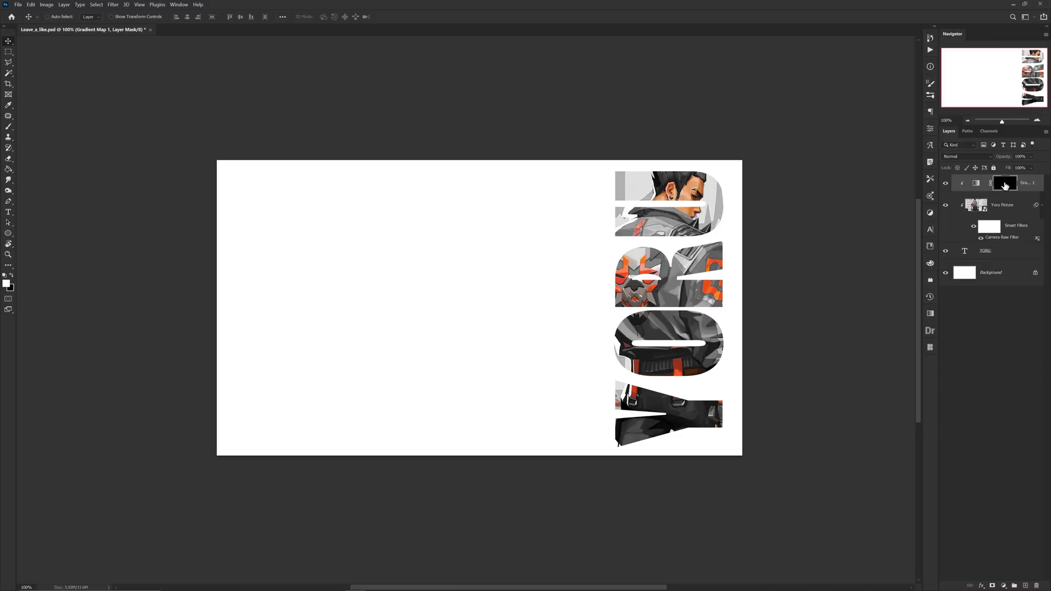
key(b)
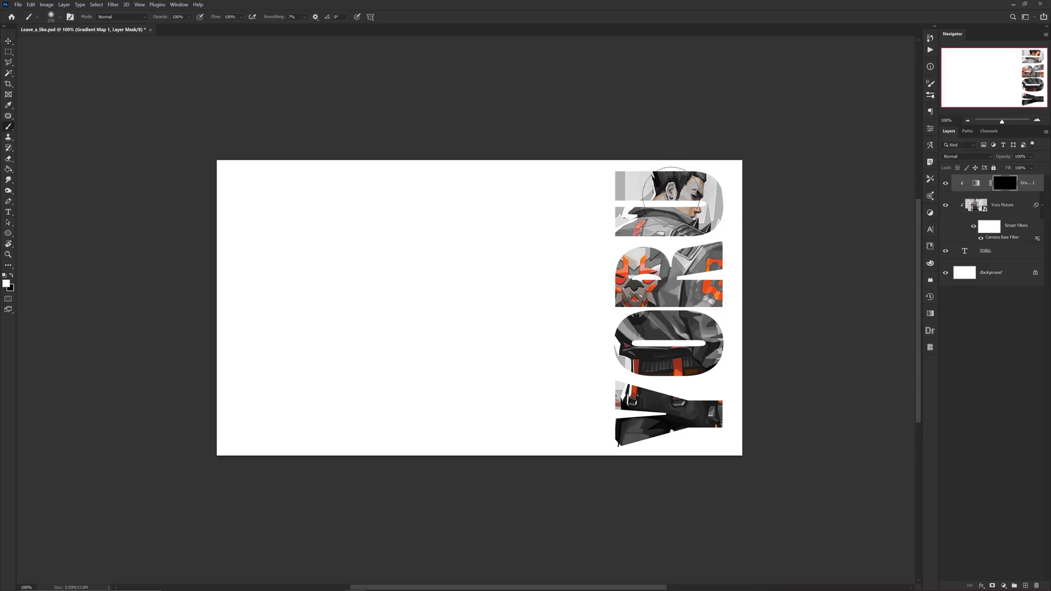
key(v)
drag(603, 235, 578, 253)
Collapse the Yoru Picture's Smart Filters list and keep the picture layer selected.
click(1022, 206)
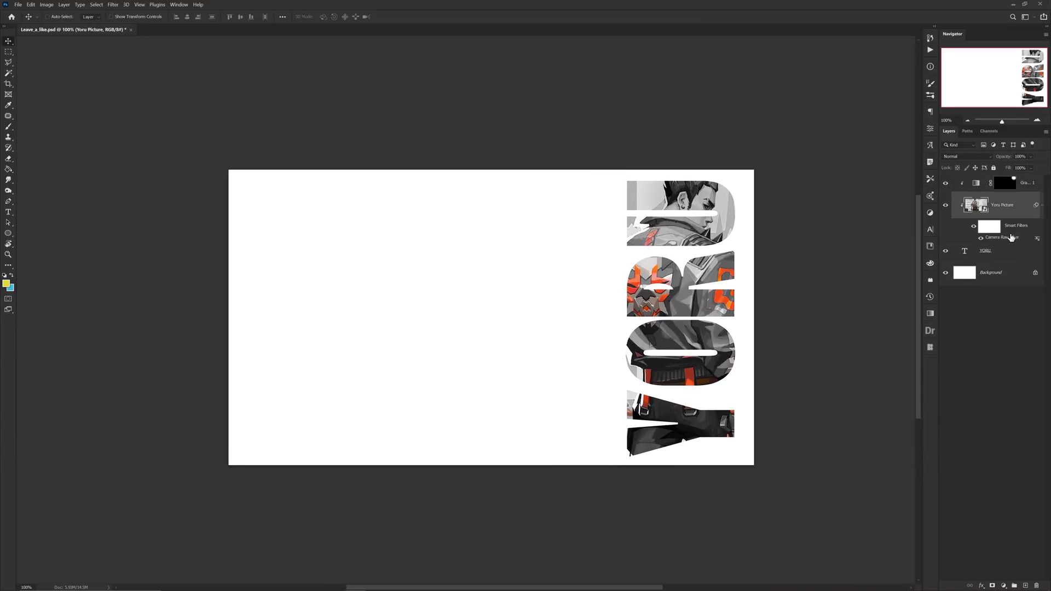
click(1040, 205)
click(1000, 226)
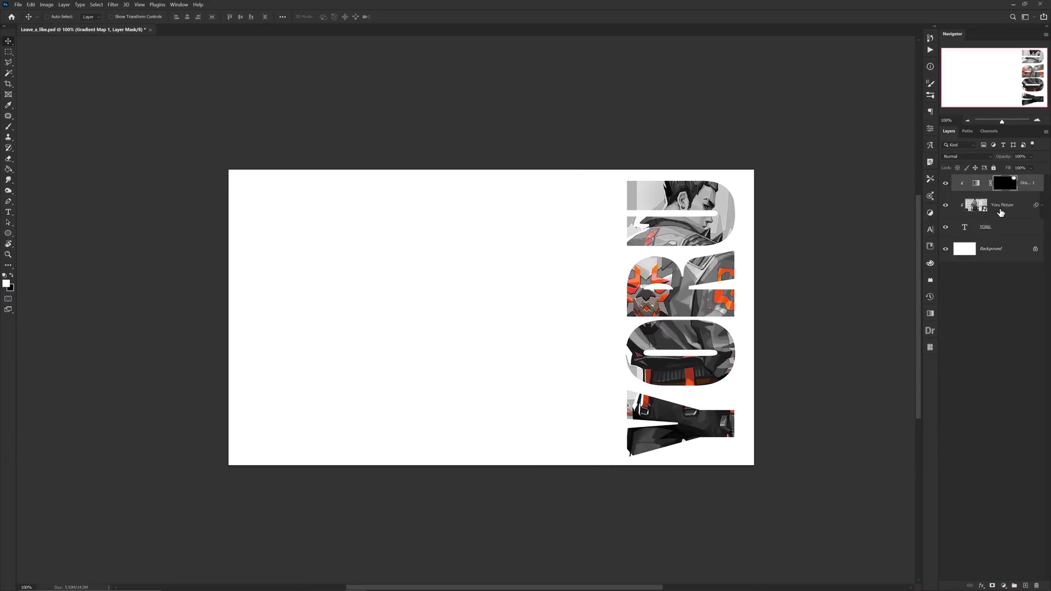
click(1001, 205)
drag(523, 253, 515, 252)
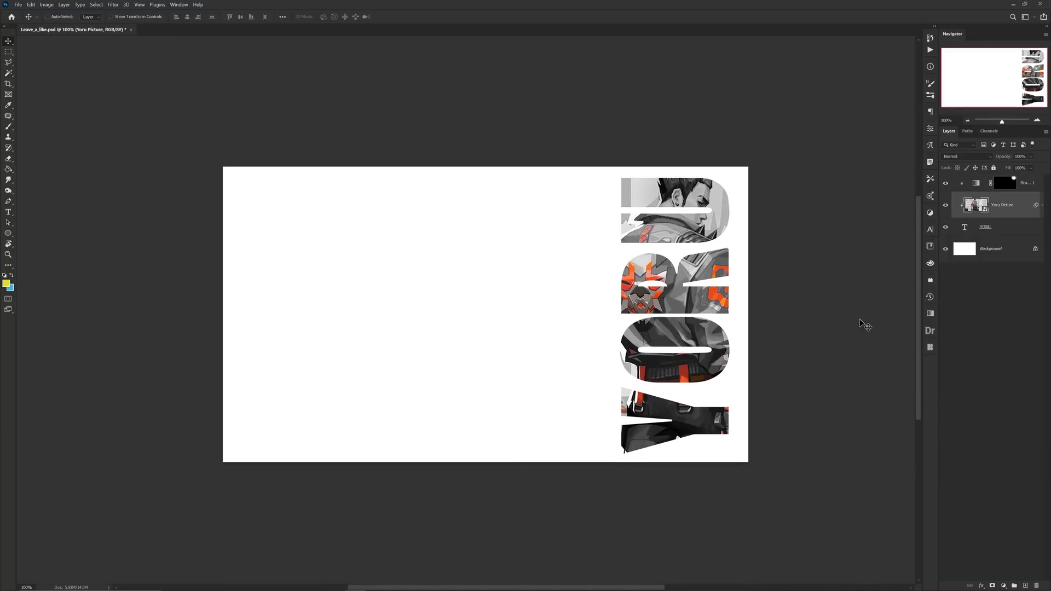